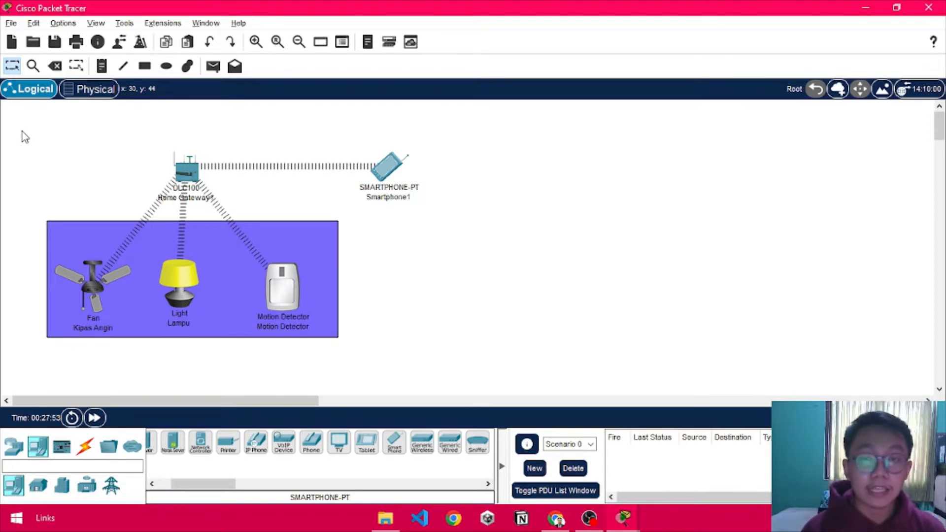
left_click_drag(22, 131, 424, 368)
left_click(529, 355)
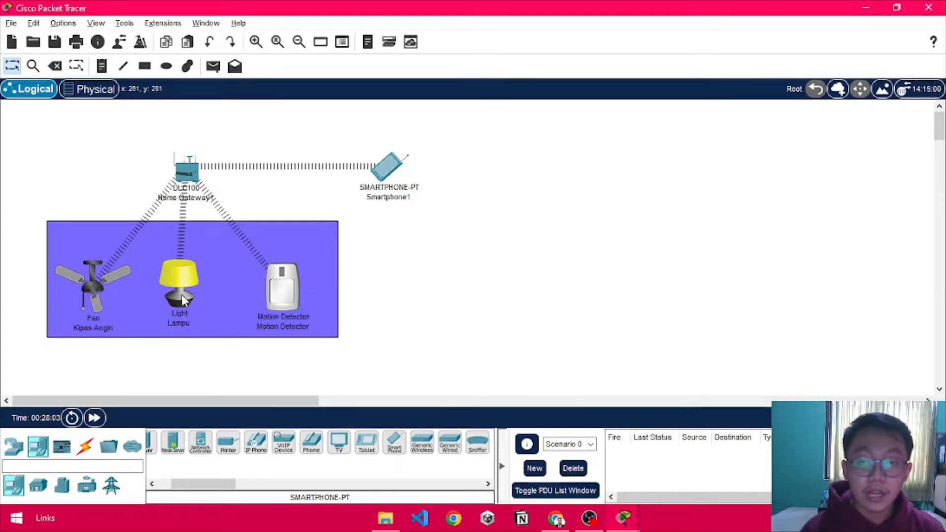
mouse_move(183, 300)
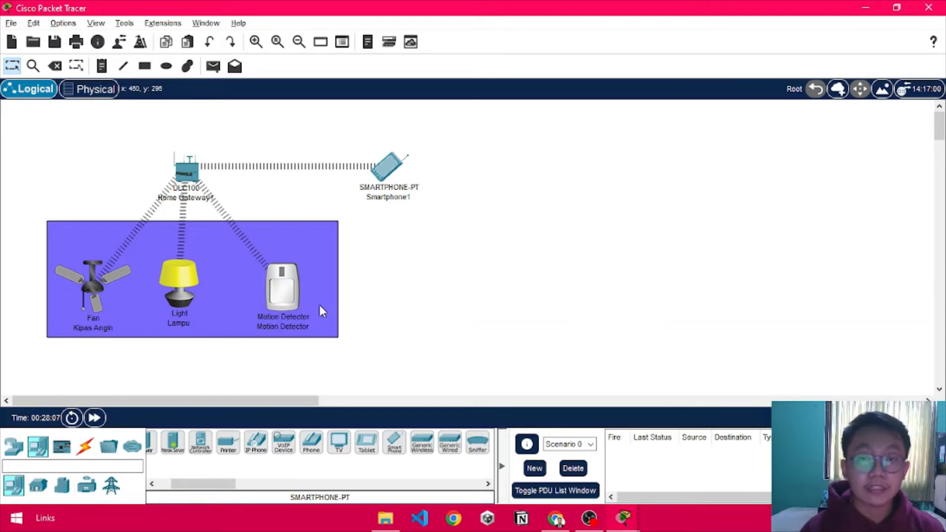
mouse_move(289, 298)
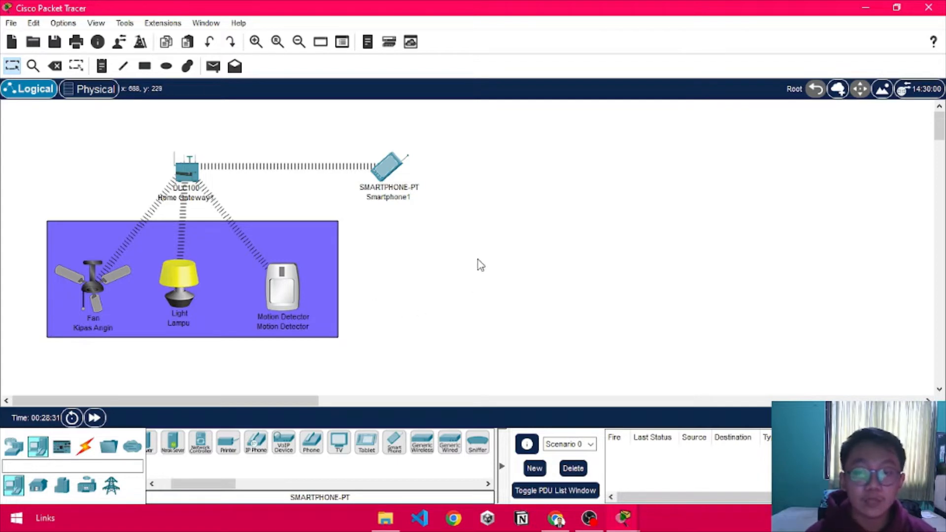
left_click_drag(338, 138, 461, 225)
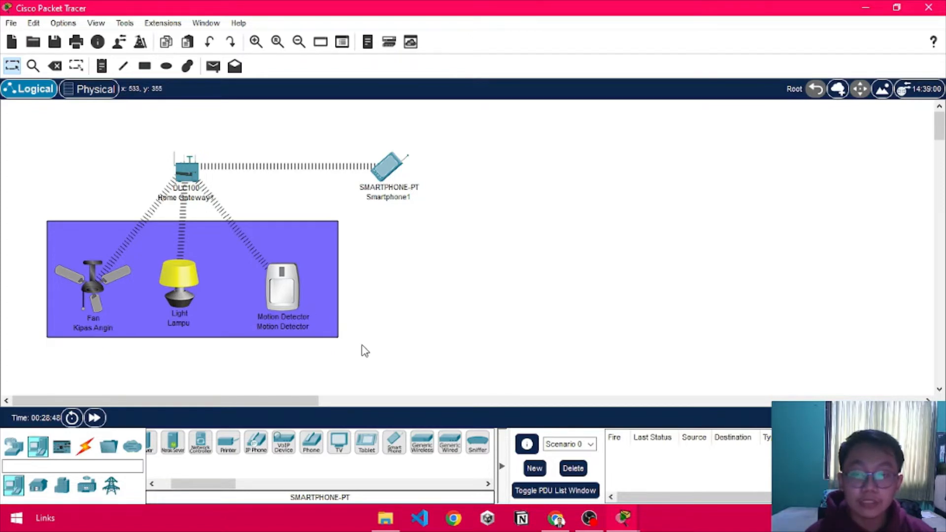
left_click_drag(381, 347, 55, 254)
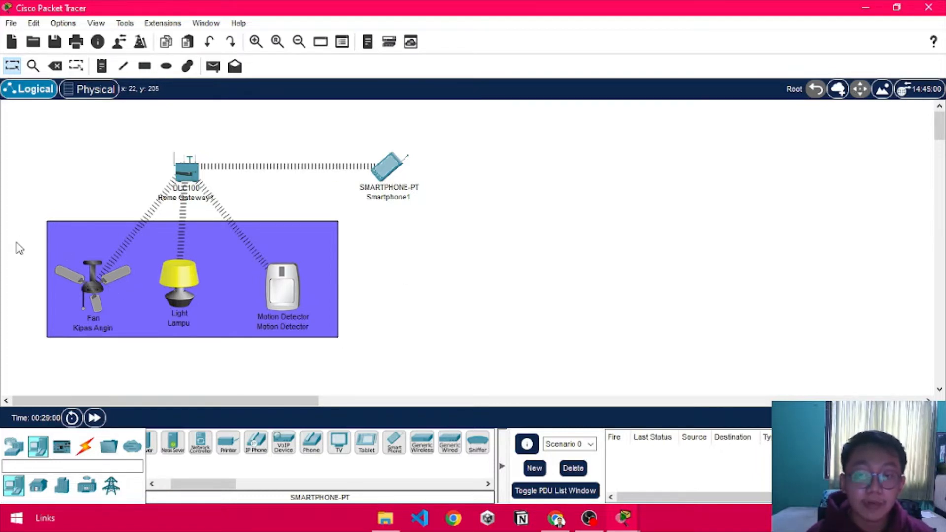
left_click_drag(17, 245, 375, 336)
left_click(458, 314)
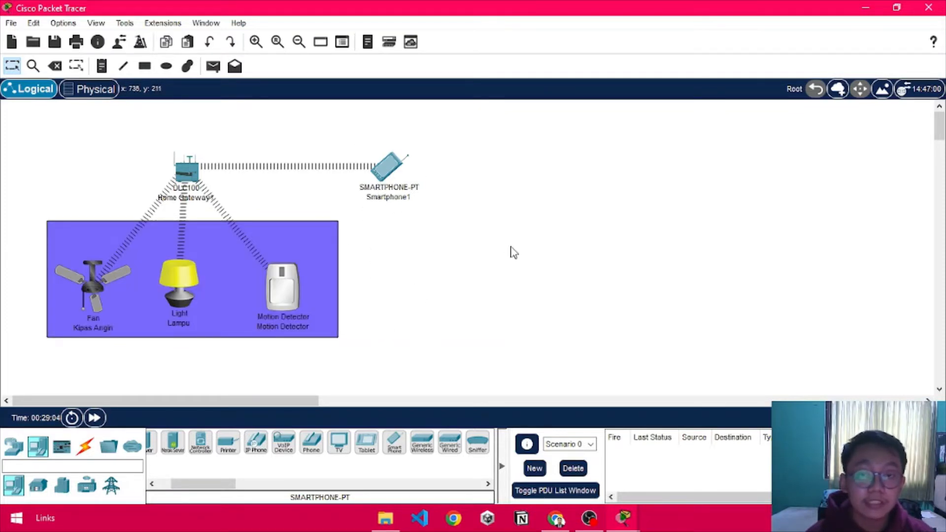
left_click_drag(126, 138, 256, 215)
left_click(508, 218)
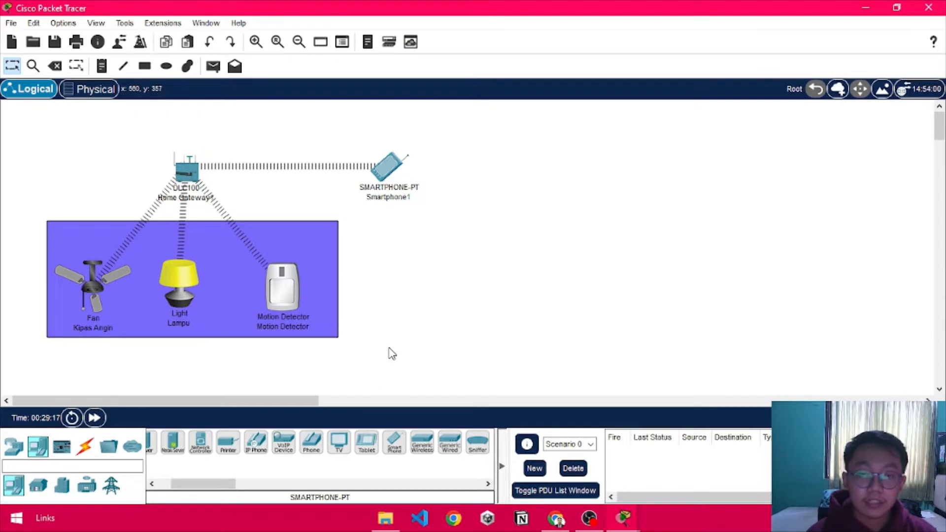
Close the open Smartphone1 window and delete the entire existing topology from the logical workspace
key("alt+Tab")
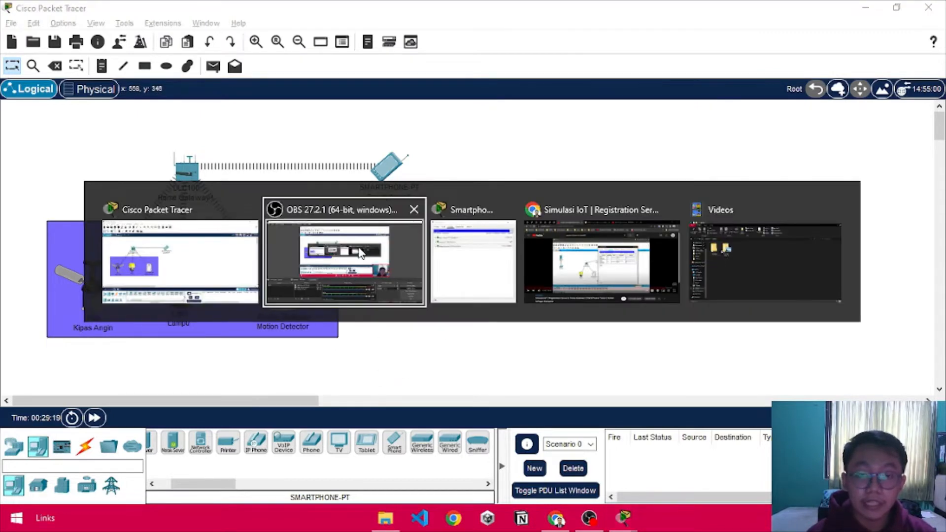
left_click(490, 257)
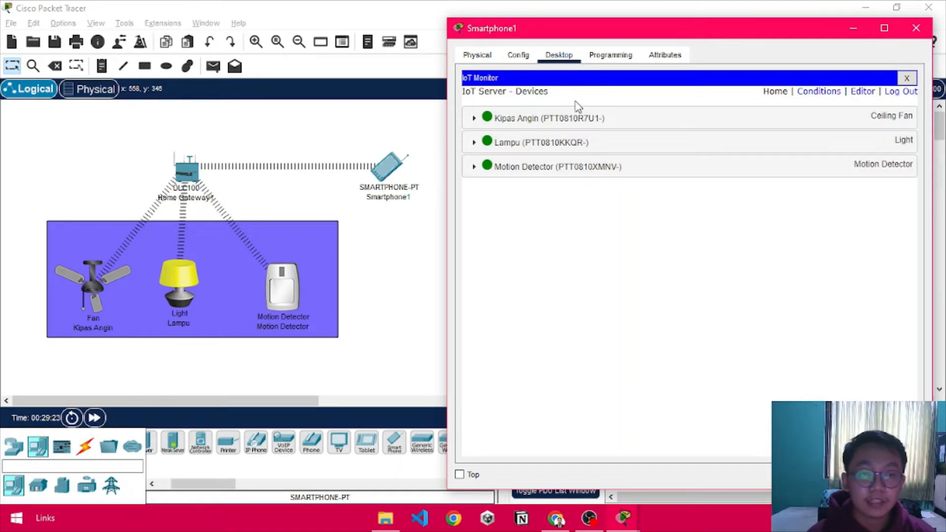
left_click(917, 29)
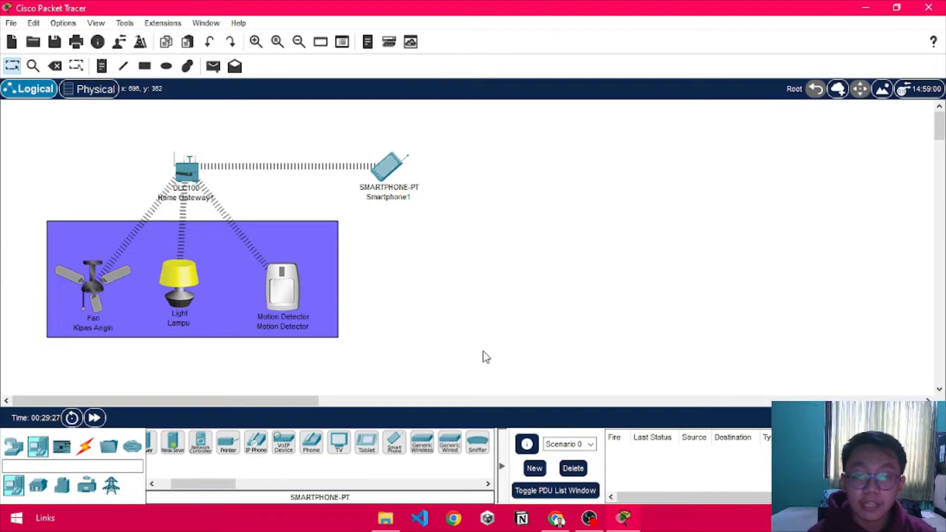
left_click_drag(502, 353, 37, 143)
key("Delete")
key("Return")
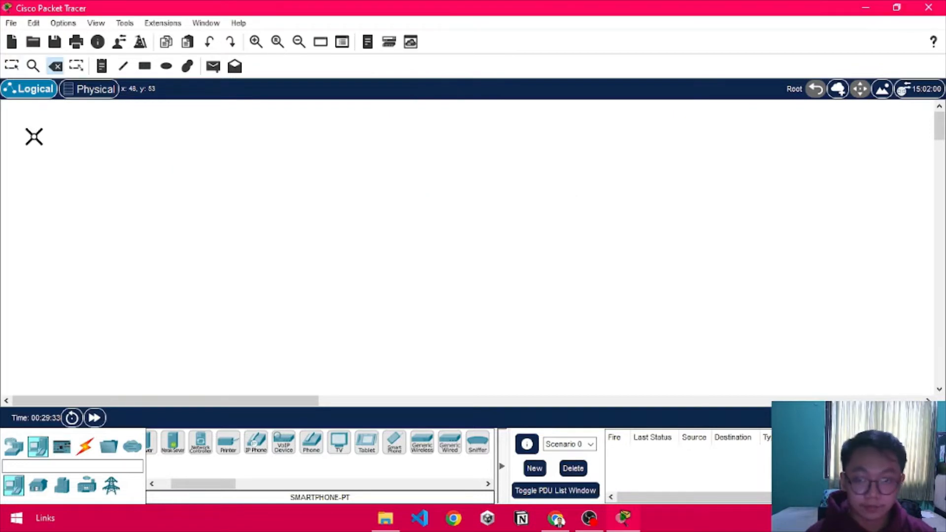
Add a Home Gateway from the wireless network devices and position it in the upper middle of the empty workspace
left_click(13, 449)
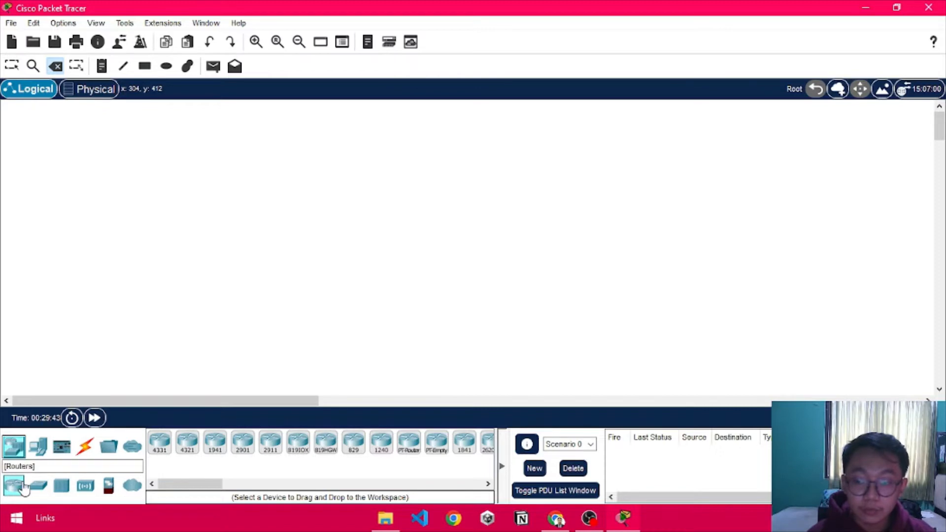
left_click(86, 488)
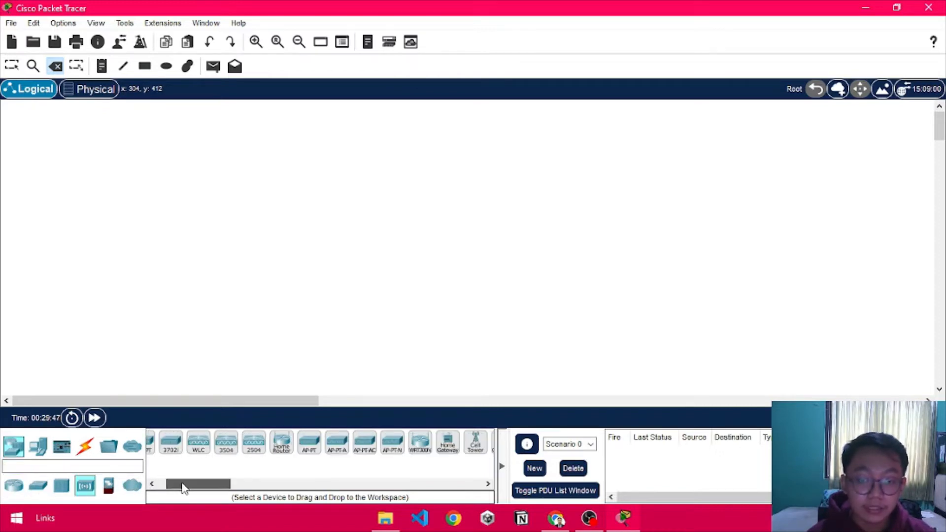
left_click_drag(184, 486, 194, 490)
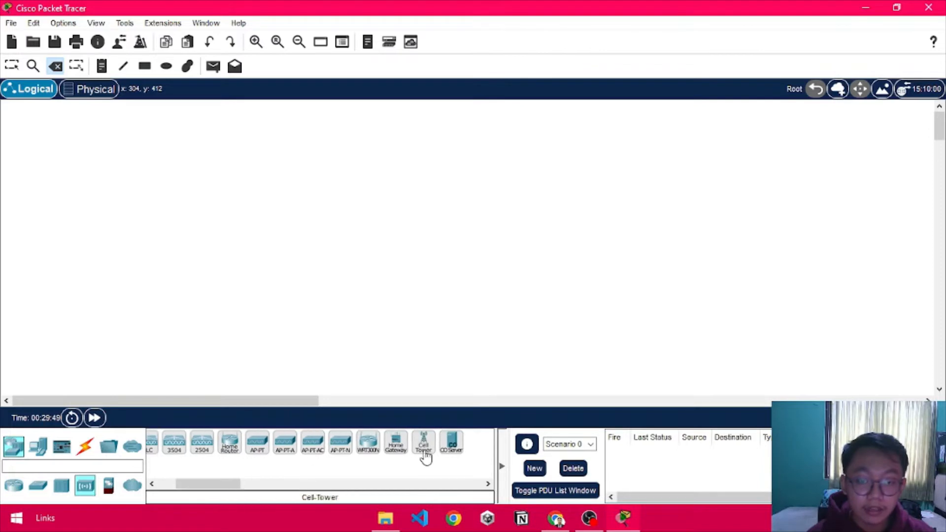
left_click_drag(397, 453, 395, 219)
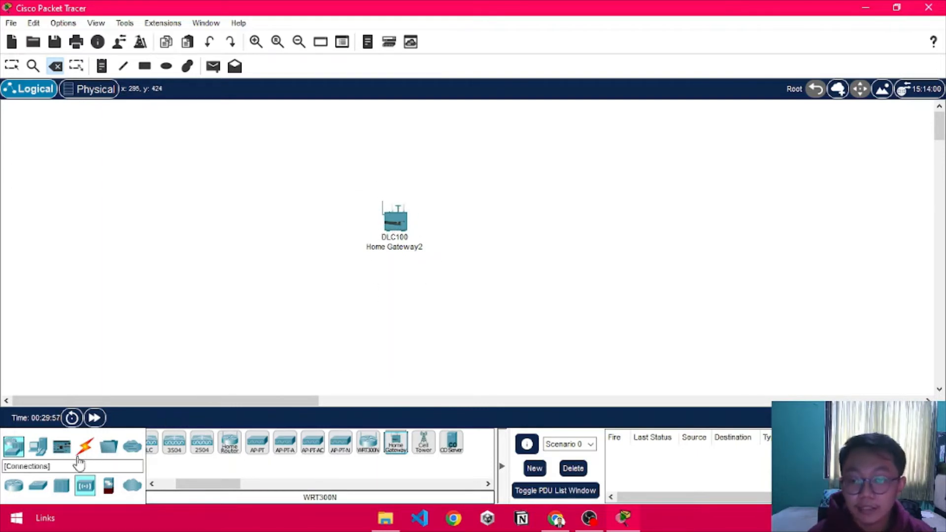
key("Escape")
left_click_drag(398, 220, 400, 200)
left_click(354, 273)
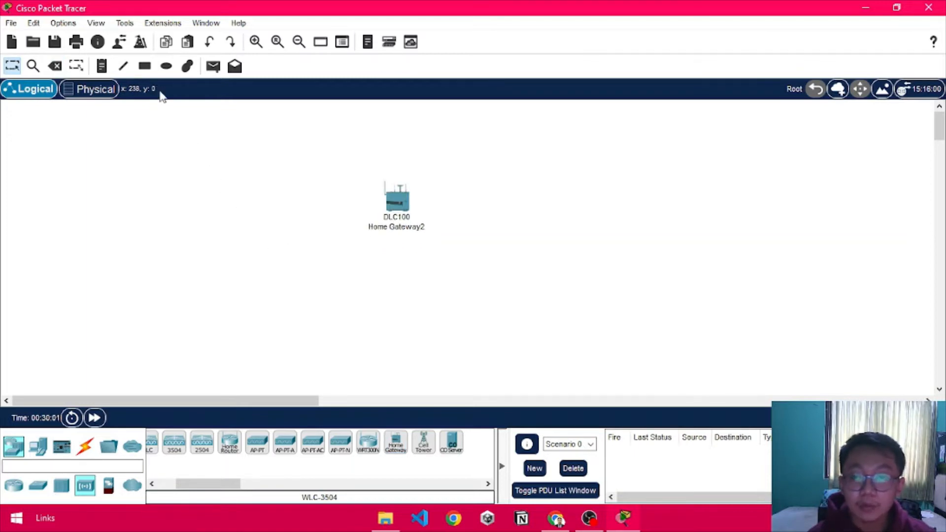
Draw a wide rectangle with a black outline and purple fill directly below the home gateway
left_click(146, 69)
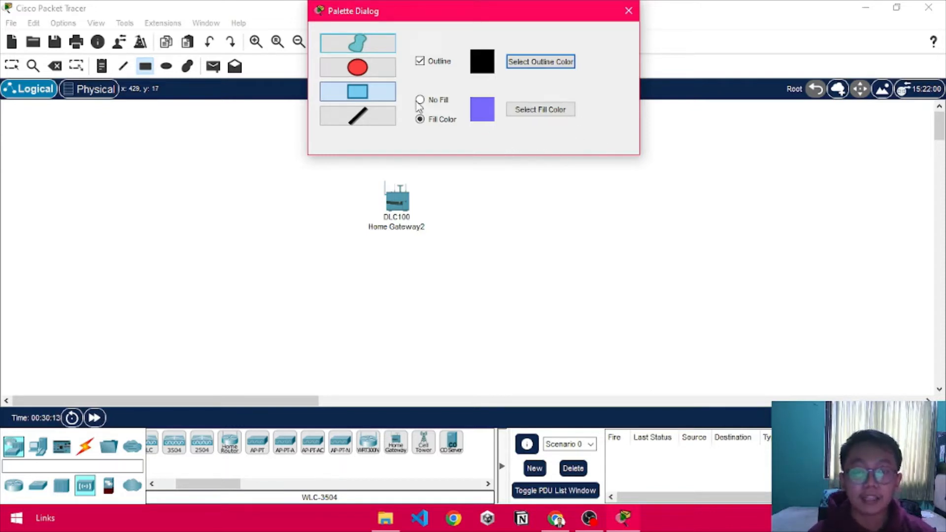
mouse_move(198, 245)
left_mouse_down()
mouse_move(516, 344)
mouse_move(585, 376)
mouse_move(582, 384)
left_mouse_up()
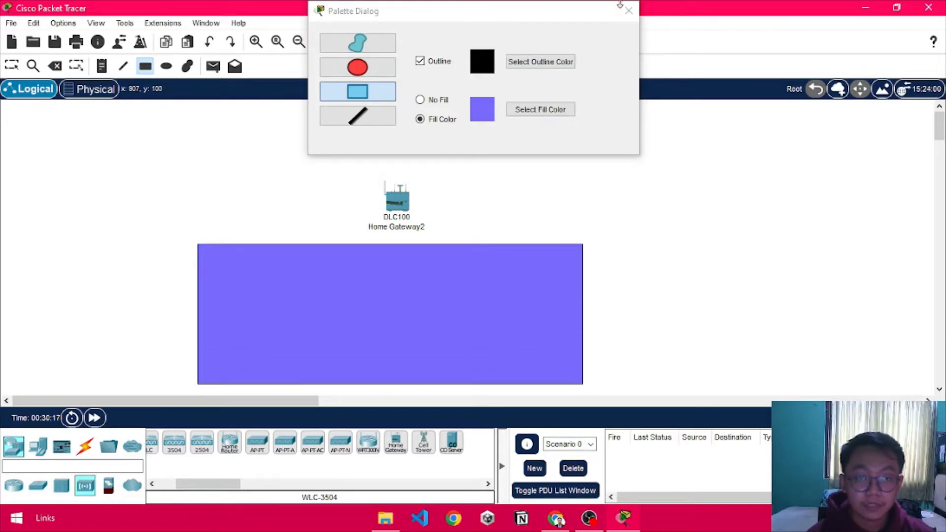
left_click(629, 11)
key("Escape")
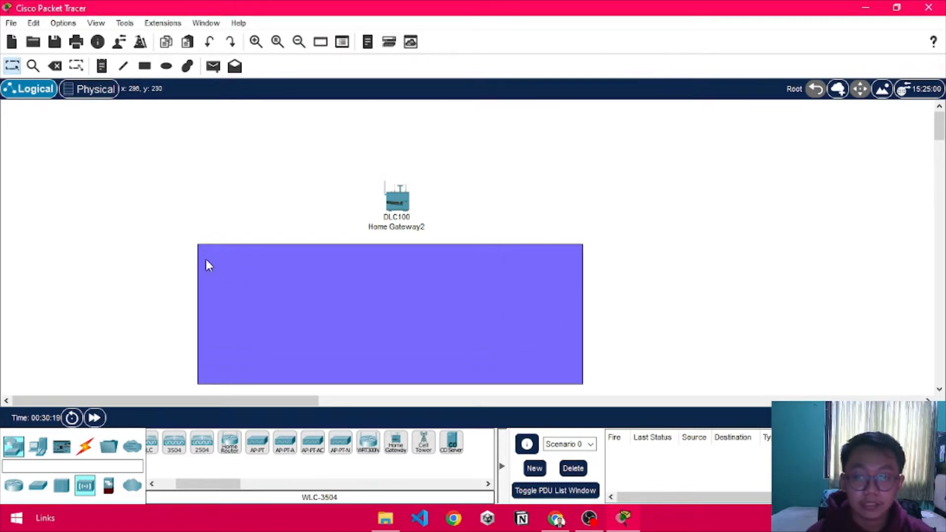
Add the text label ROOM and place it in the upper-left corner inside the purple rectangle
double_click(206, 257)
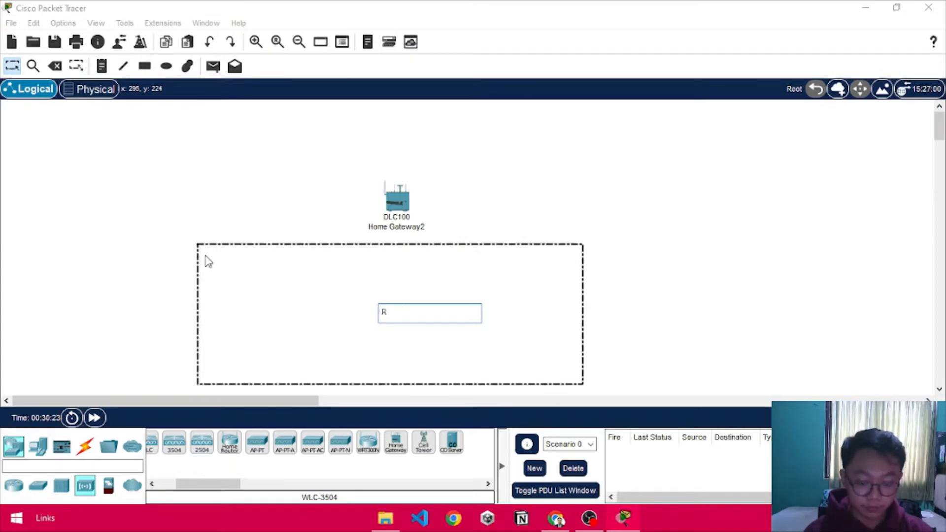
left_click(639, 262)
left_click_drag(273, 296, 213, 261)
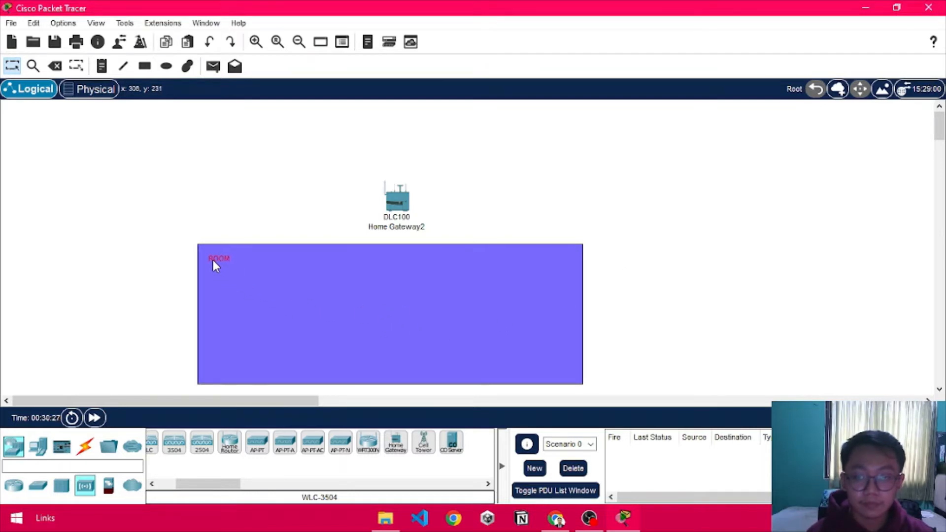
left_click(132, 238)
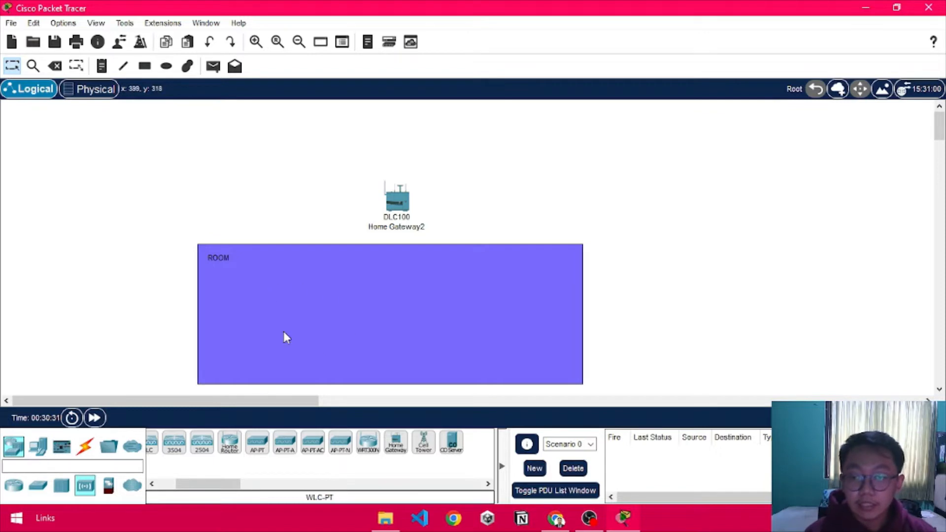
Place a Light, a Fan and a Motion Detector from the home devices in a row inside the ROOM rectangle, with the fan in the middle
left_click(38, 448)
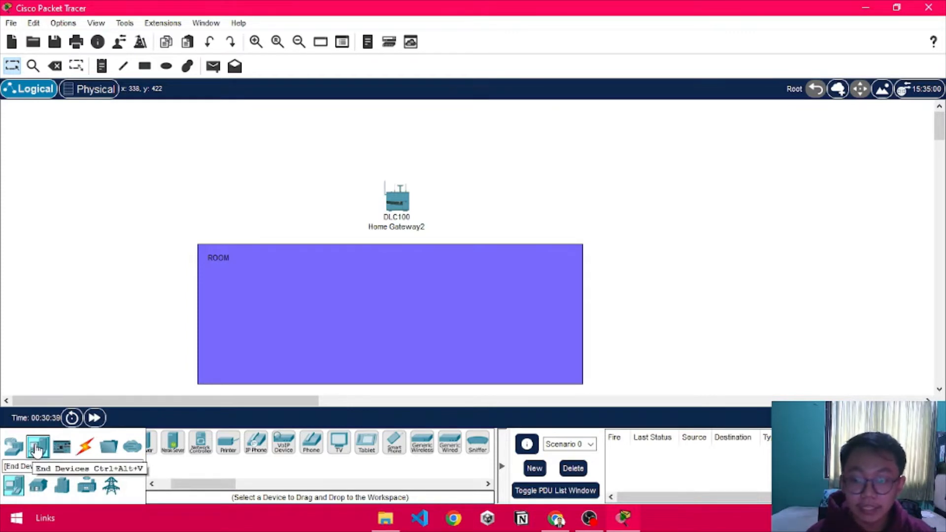
left_click(39, 488)
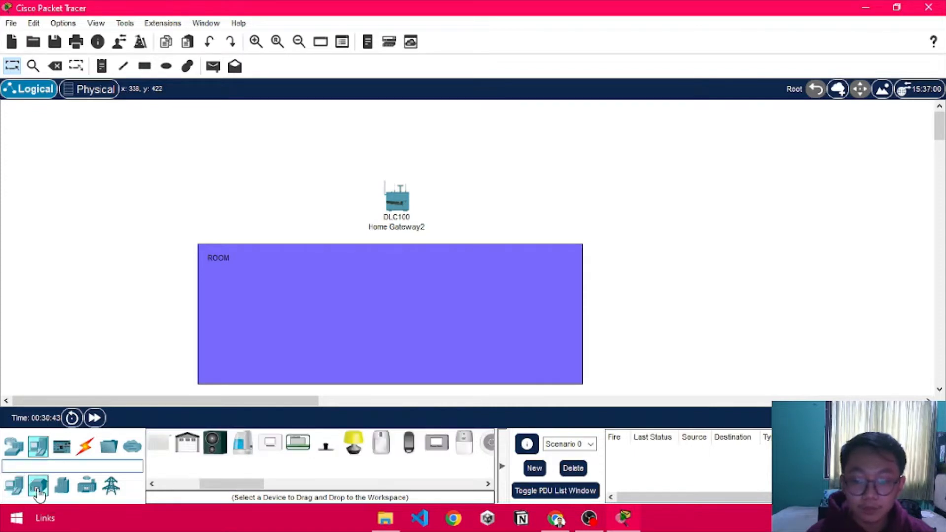
left_click_drag(354, 442, 250, 337)
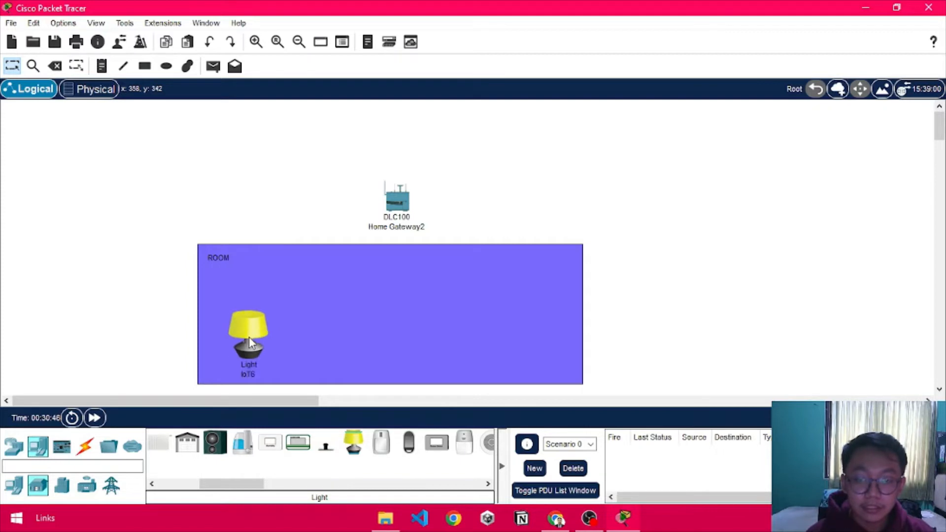
left_click_drag(233, 486, 192, 487)
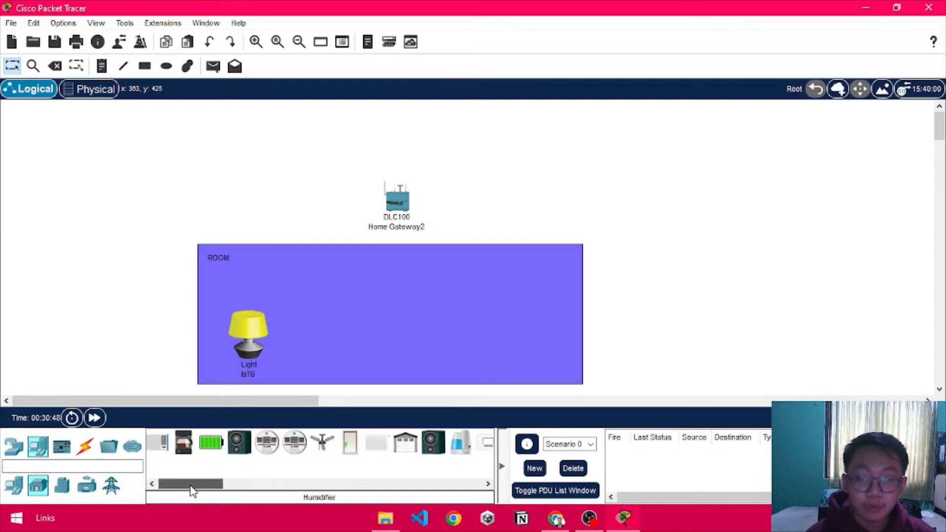
left_click_drag(323, 442, 360, 357)
left_click_drag(197, 487, 249, 487)
left_click_drag(326, 443, 512, 340)
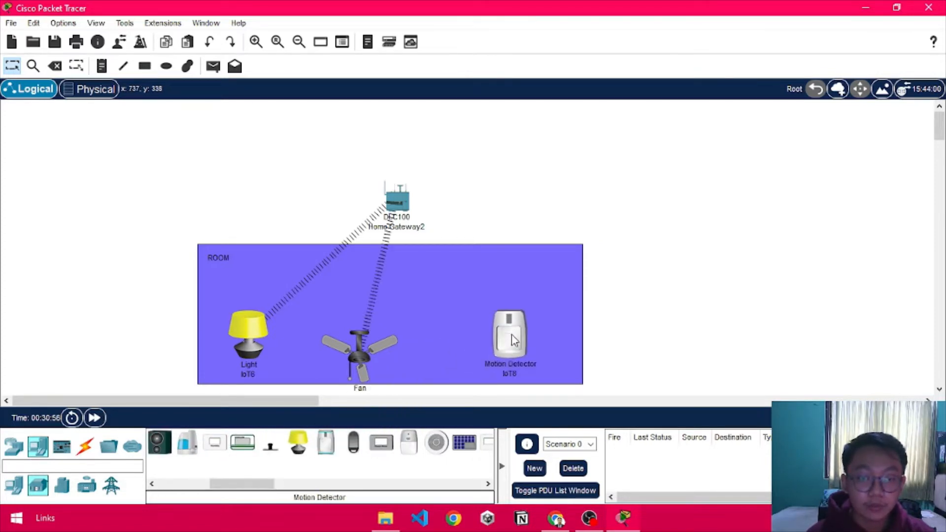
left_click_drag(355, 362, 393, 340)
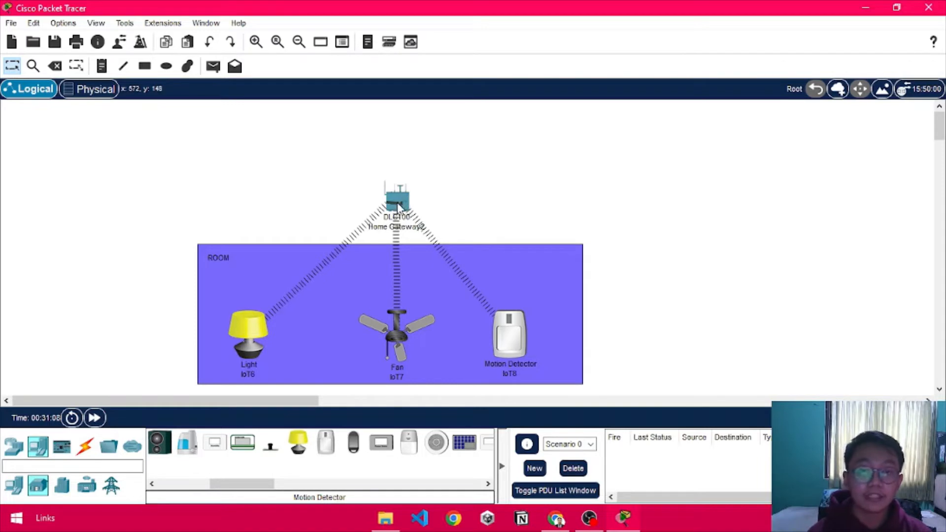
Set the SSID in the home gateway's wireless settings to home-gt
mouse_move(398, 207)
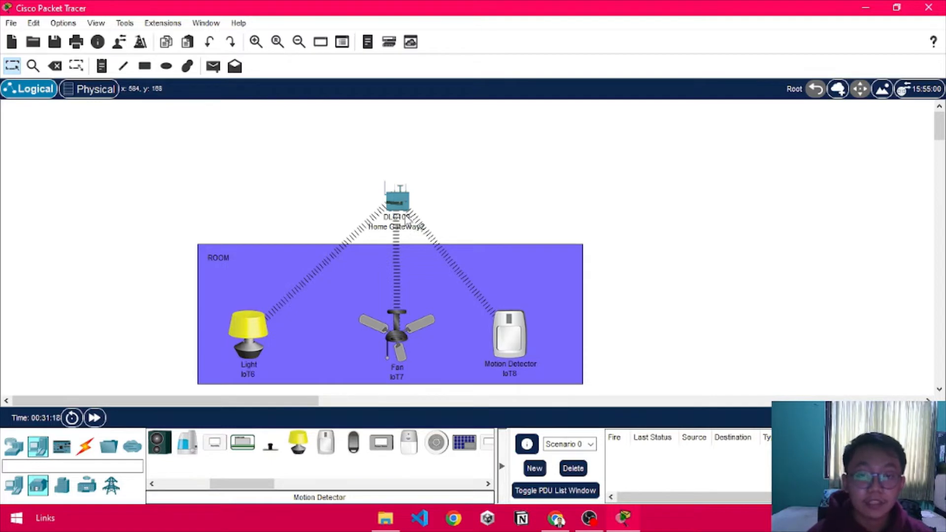
left_click(395, 200)
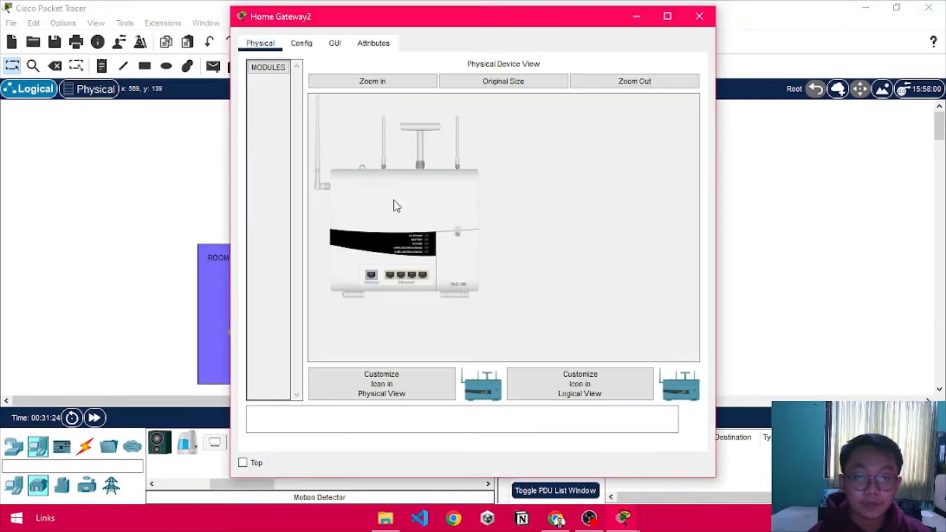
left_click(304, 45)
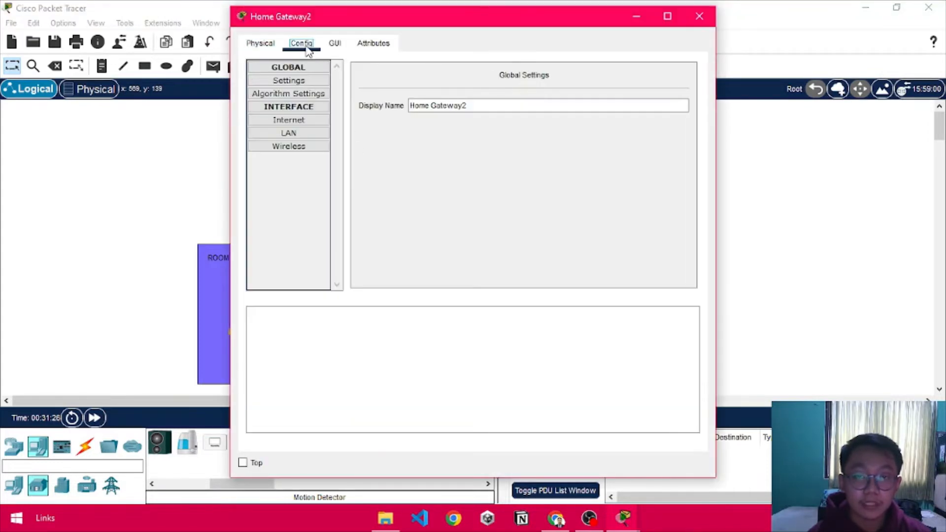
left_click(297, 148)
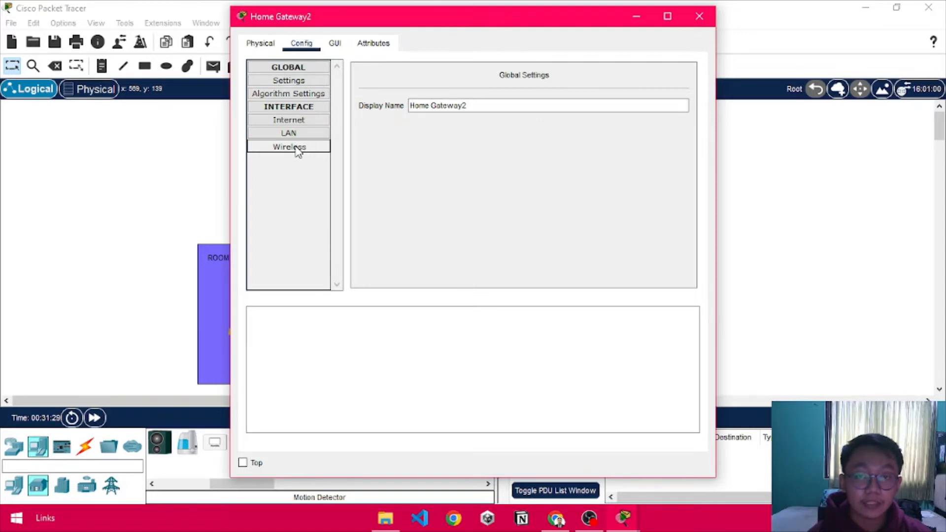
left_click(586, 87)
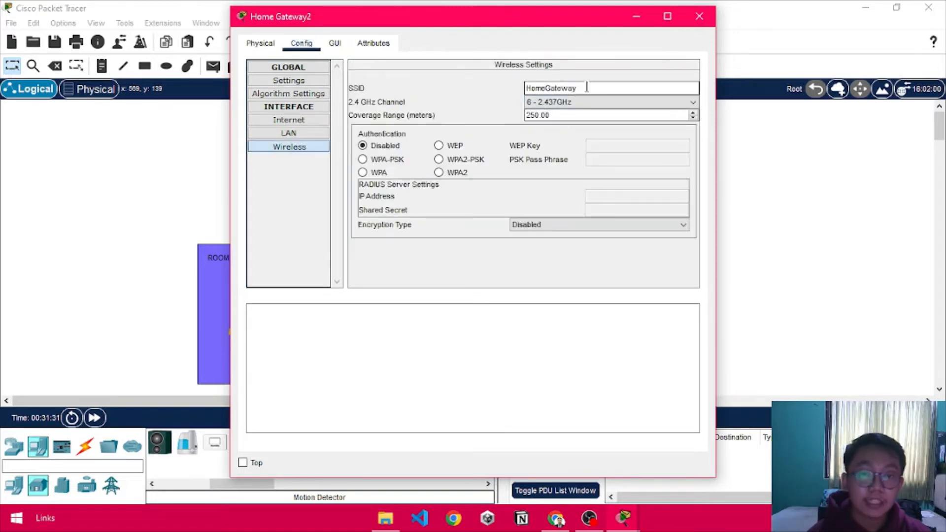
left_click_drag(585, 87, 476, 88)
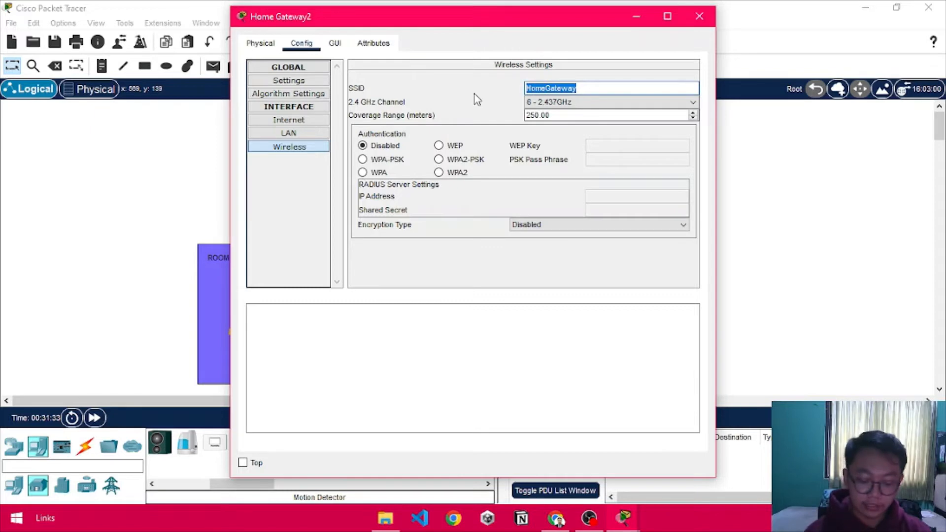
type("home-gt")
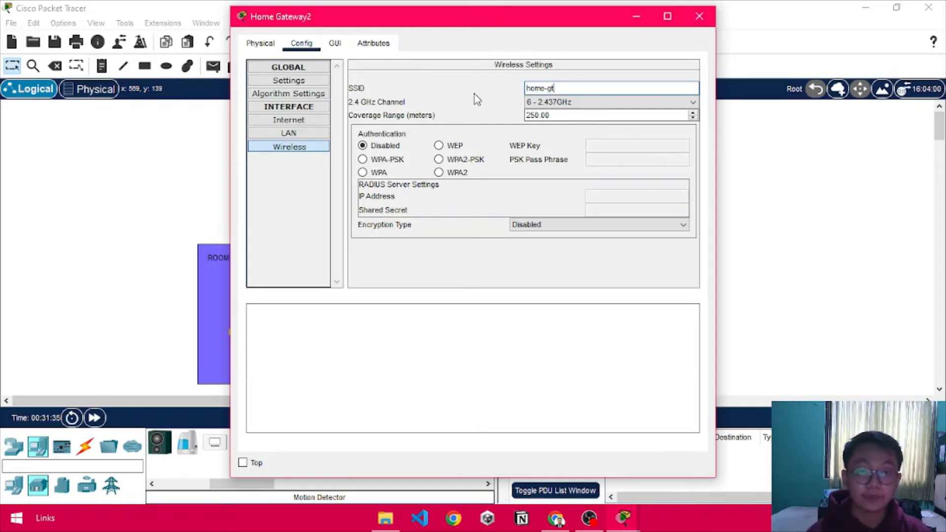
Close the home gateway's settings and shift the fan slightly to the left inside the ROOM rectangle
left_click(699, 17)
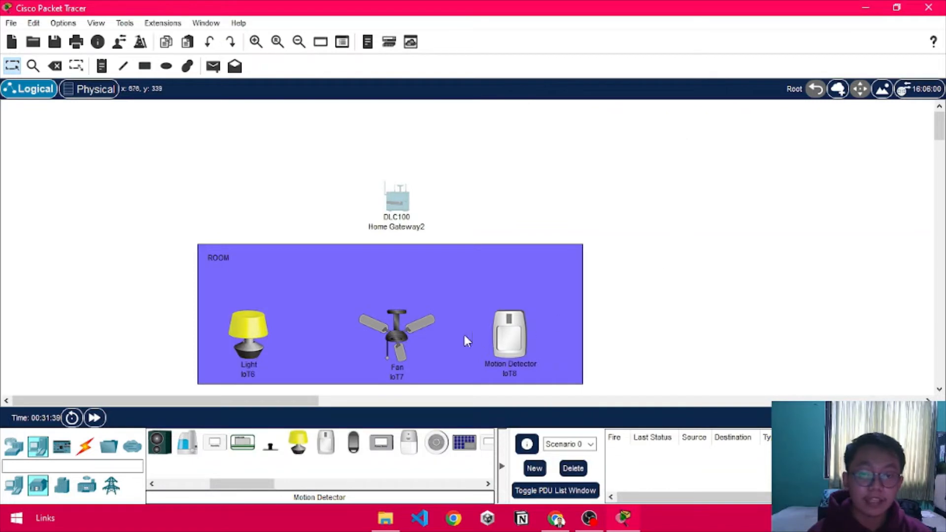
left_click_drag(389, 340, 377, 339)
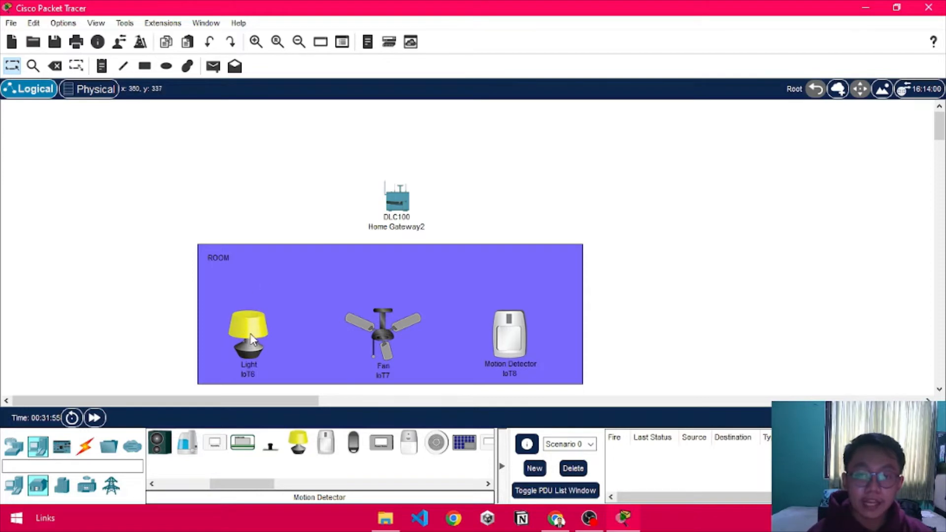
Set the light's display name to Lampu in its global settings
mouse_move(251, 337)
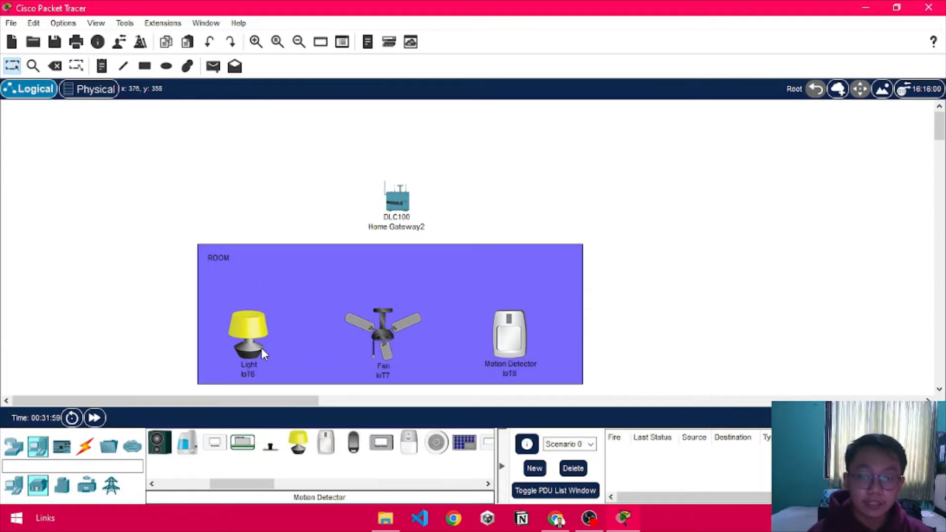
left_click(253, 332)
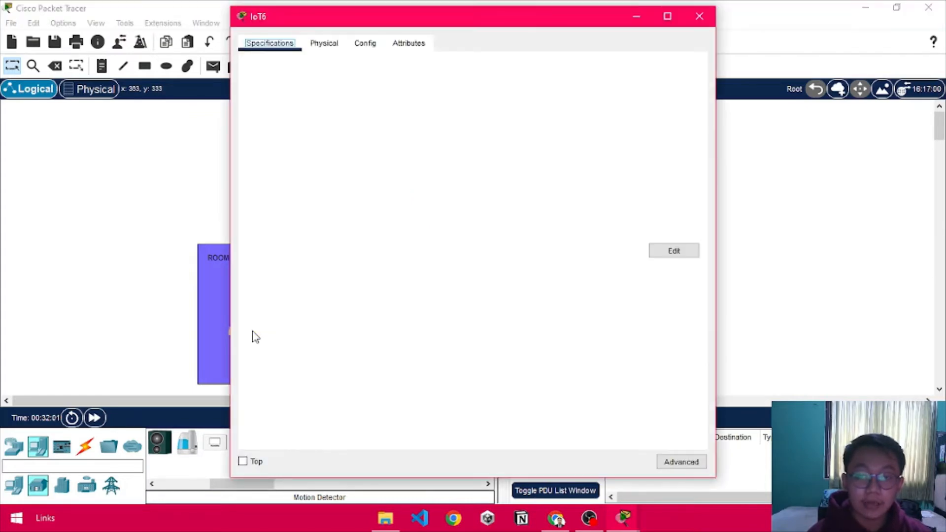
left_click(364, 47)
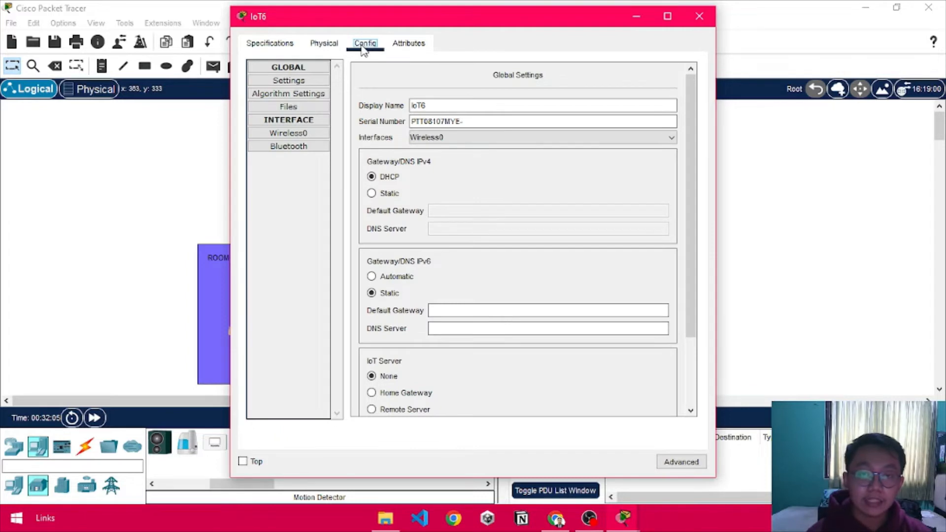
left_click_drag(438, 105, 409, 105)
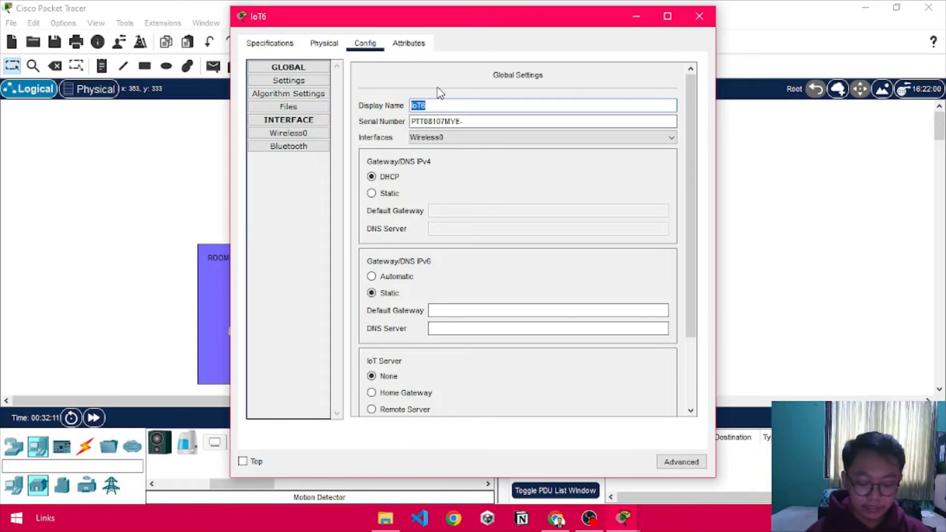
type("Lampu")
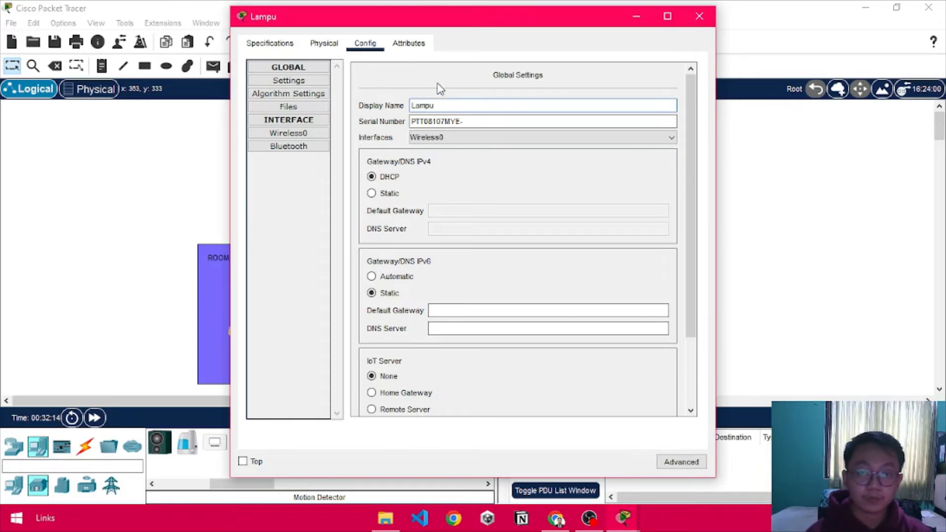
left_click(438, 80)
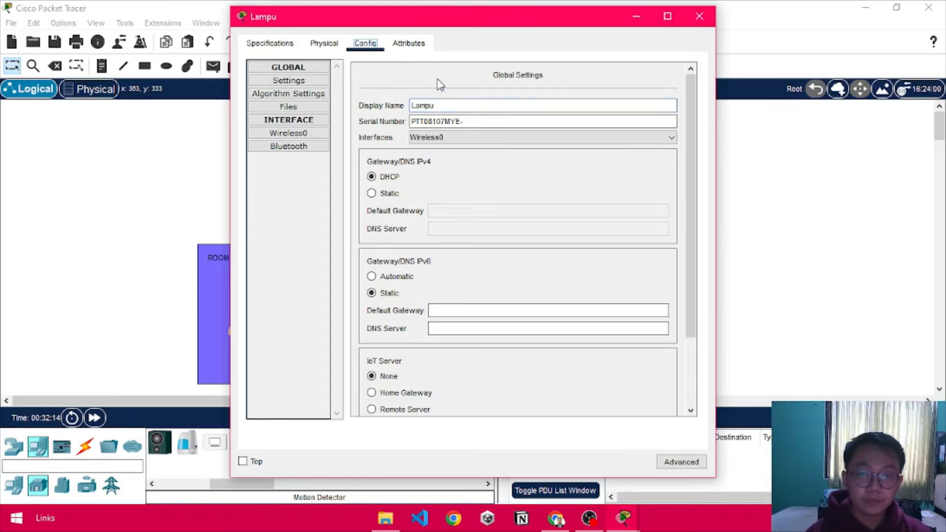
Set the IoT server of the Lampu light to Home Gateway
scroll(421, 178, "down", 2)
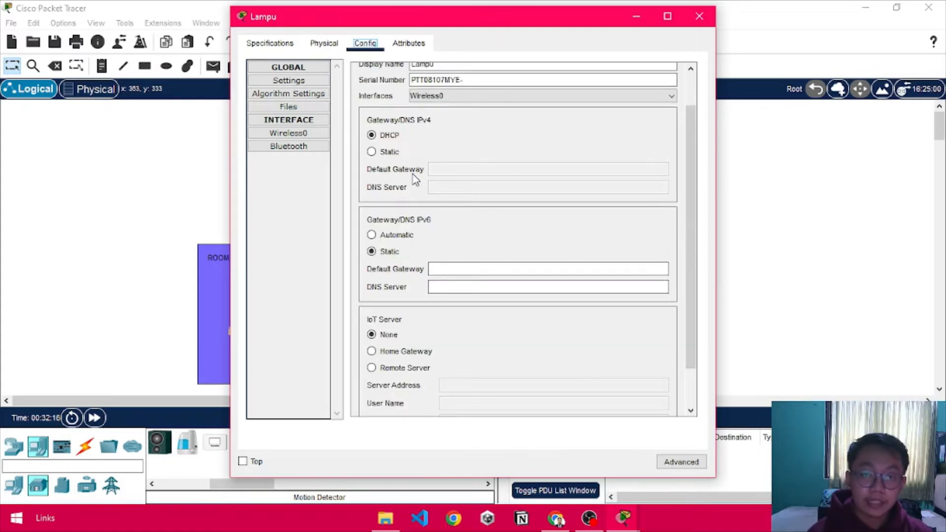
scroll(416, 180, "up", 1)
scroll(415, 179, "up", 1)
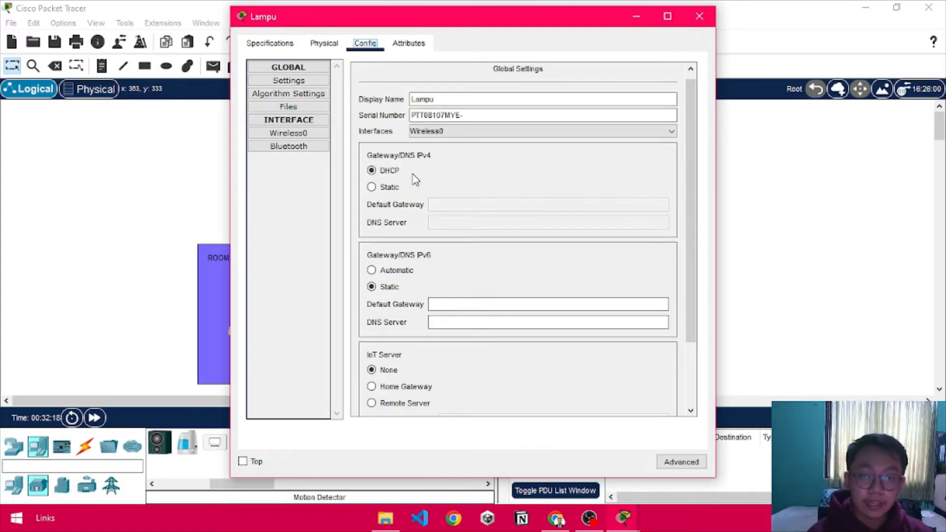
scroll(432, 209, "down", 2)
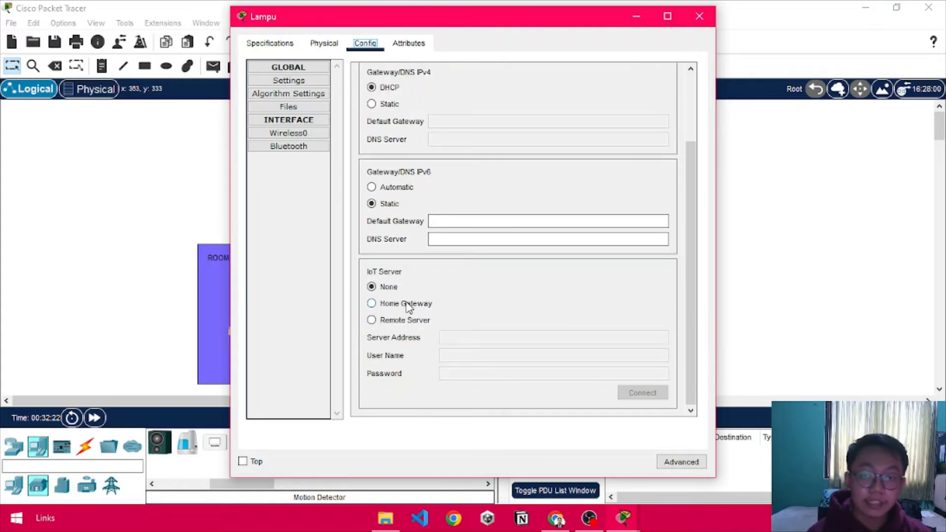
left_click(407, 304)
scroll(408, 306, "up", 2)
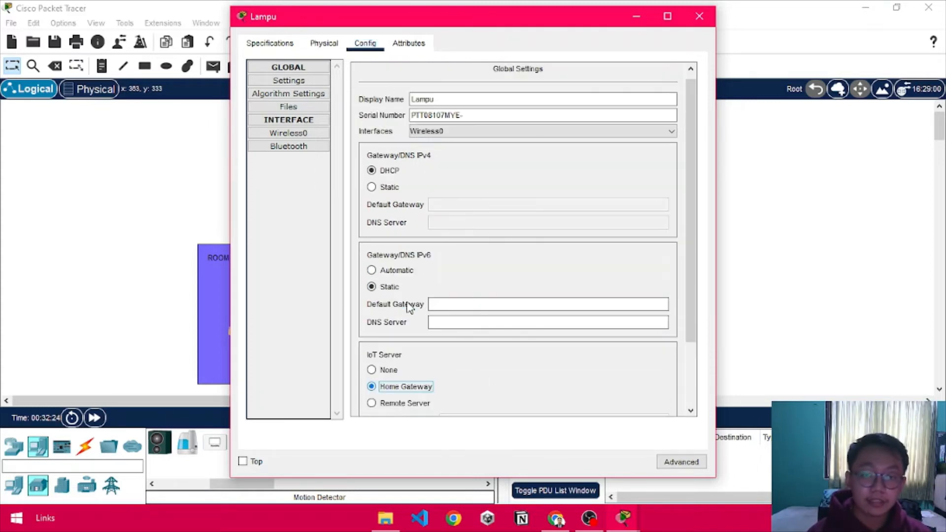
scroll(407, 306, "up", 1)
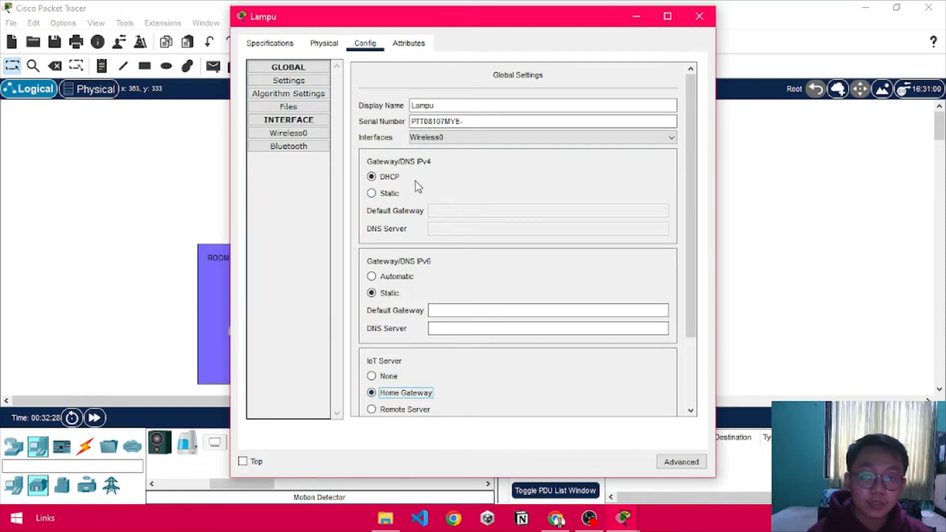
left_click(434, 212)
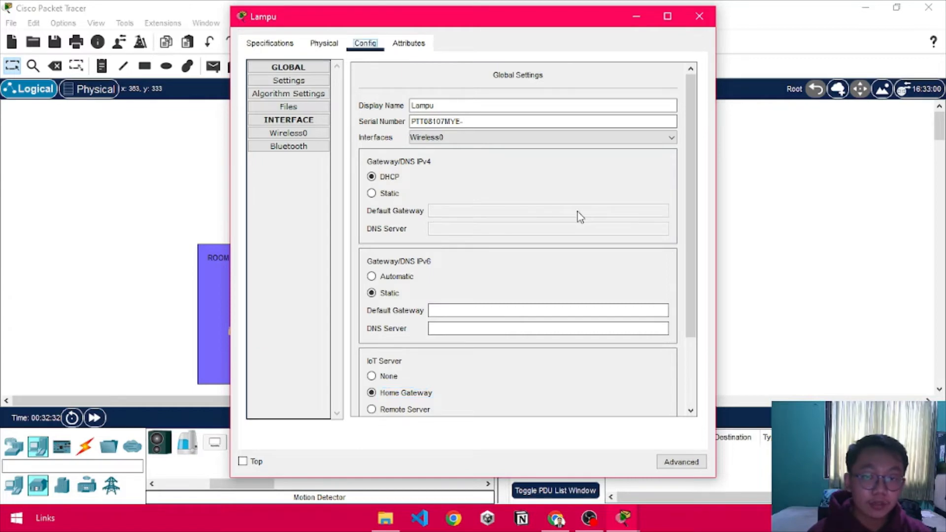
left_click(389, 198)
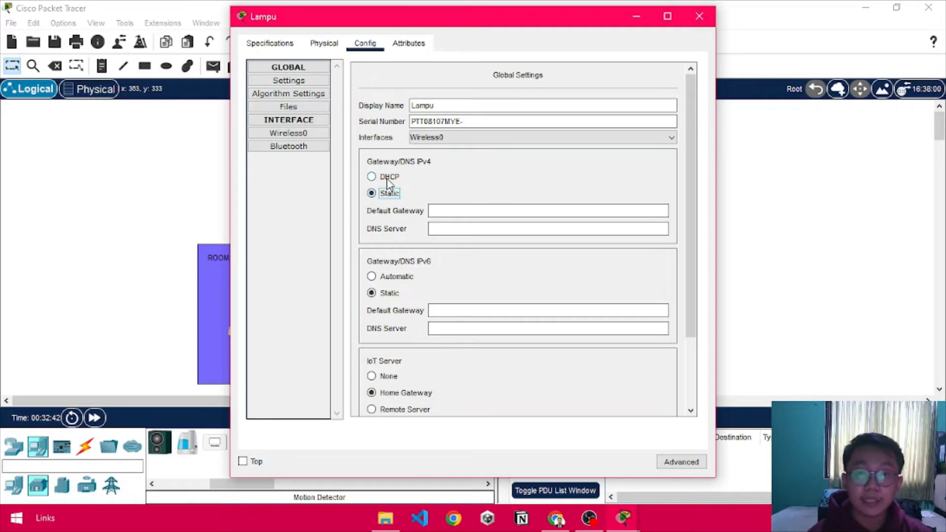
left_click(389, 178)
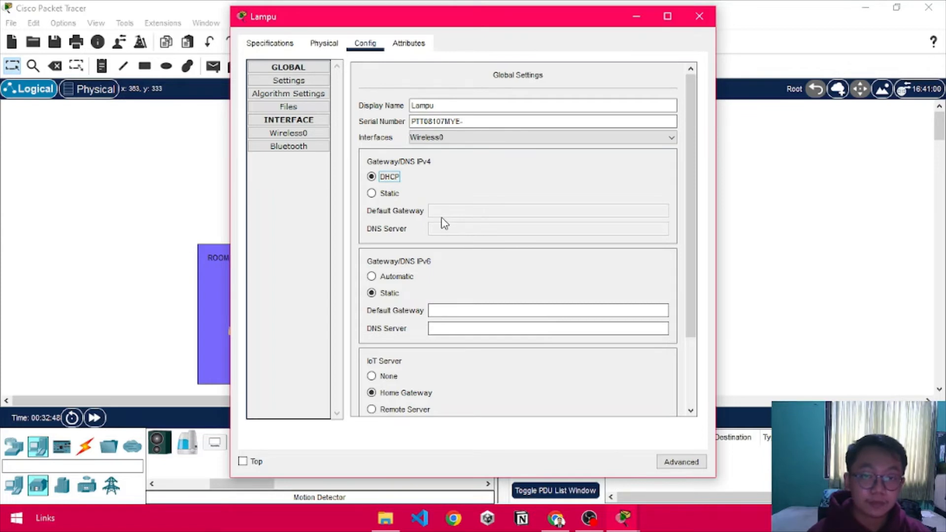
left_click(464, 179)
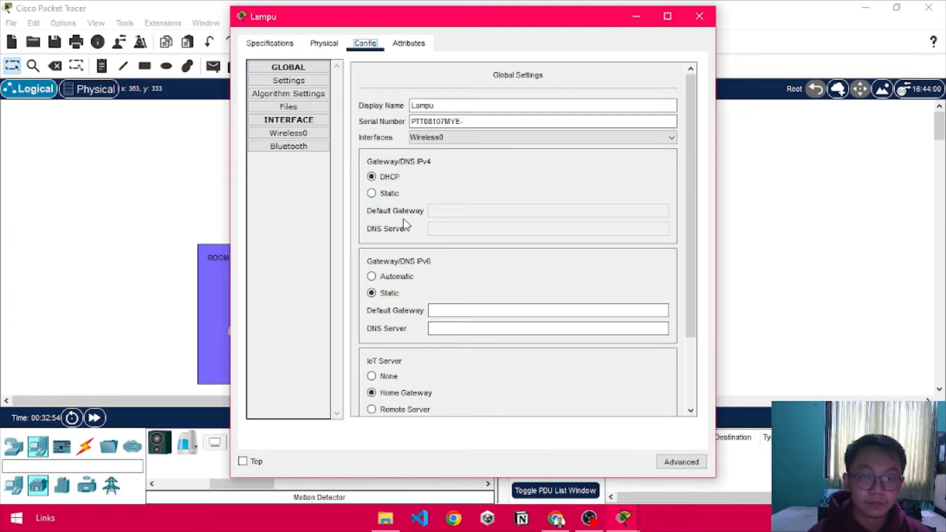
scroll(409, 224, "down", 3)
scroll(409, 232, "up", 3)
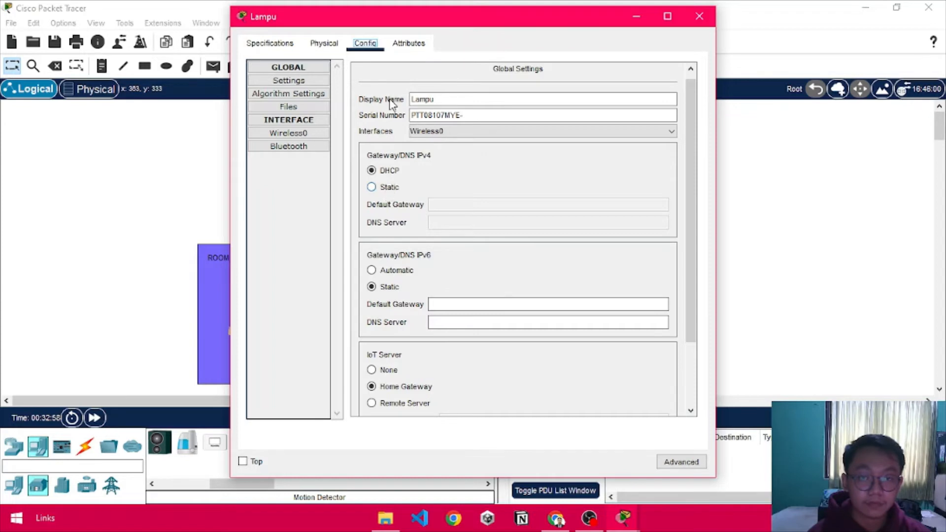
Set the SSID of the Lampu light's Wireless0 interface to home-gt
left_click(306, 134)
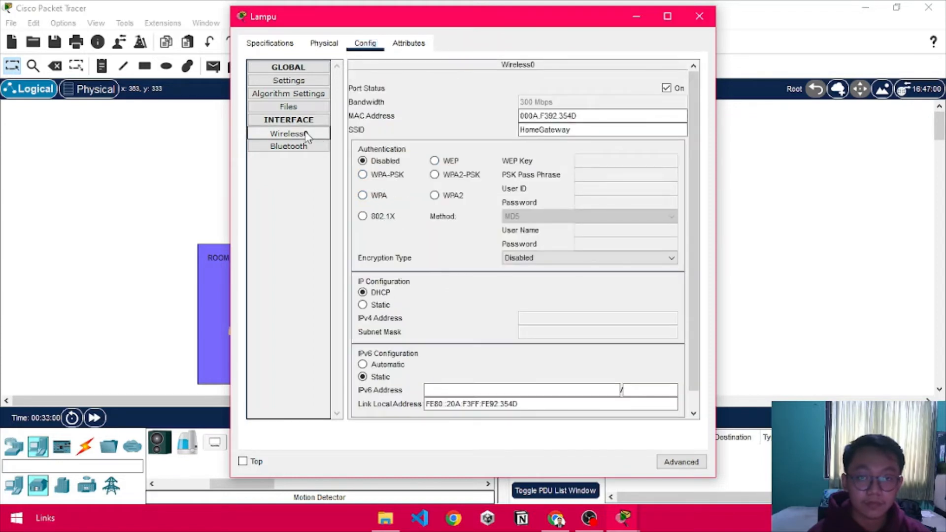
left_click_drag(584, 129, 481, 131)
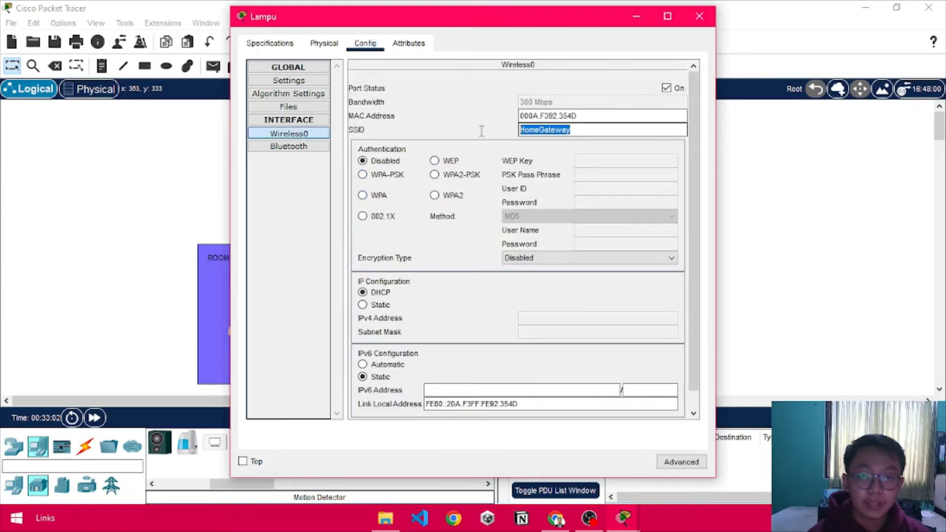
type("home")
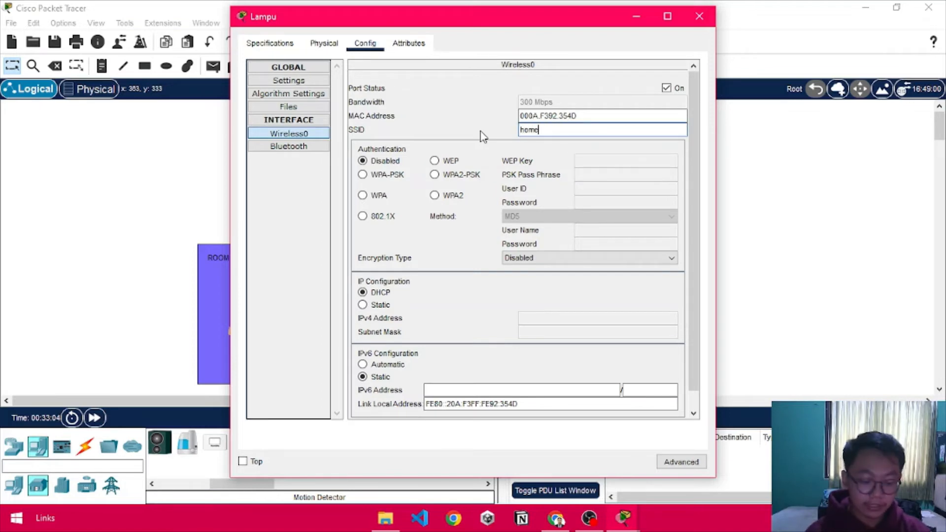
type("-gt")
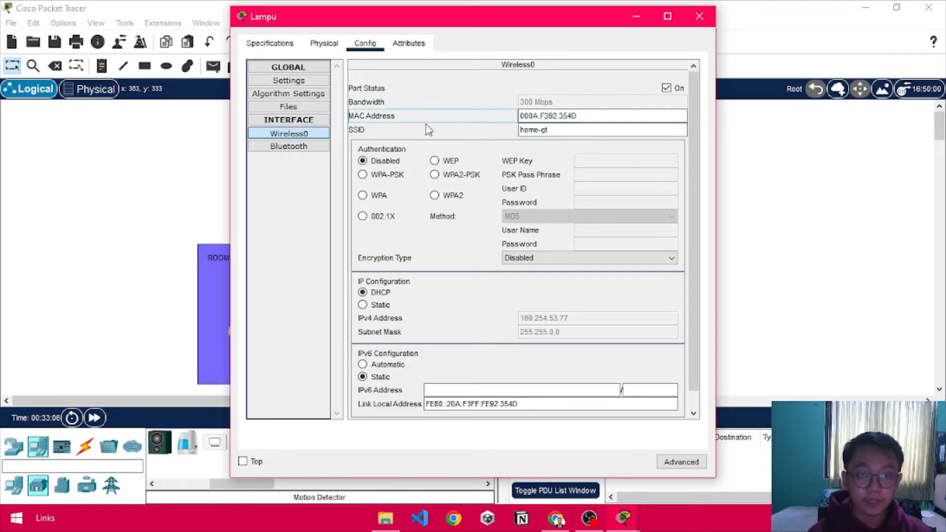
Switch the Lampu light's IPv4 gateway setting to Static and back to DHCP to renew its address
left_click(357, 45)
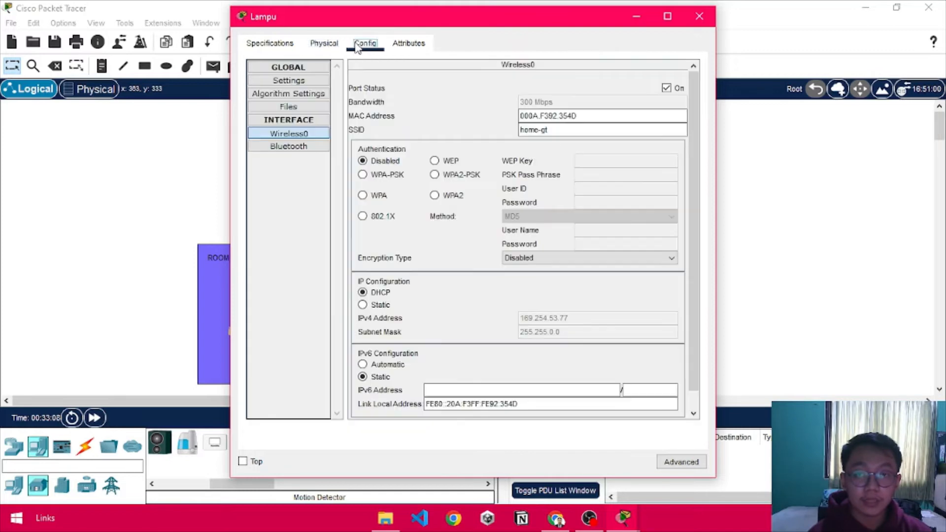
scroll(485, 158, "down", 2)
scroll(481, 169, "up", 1)
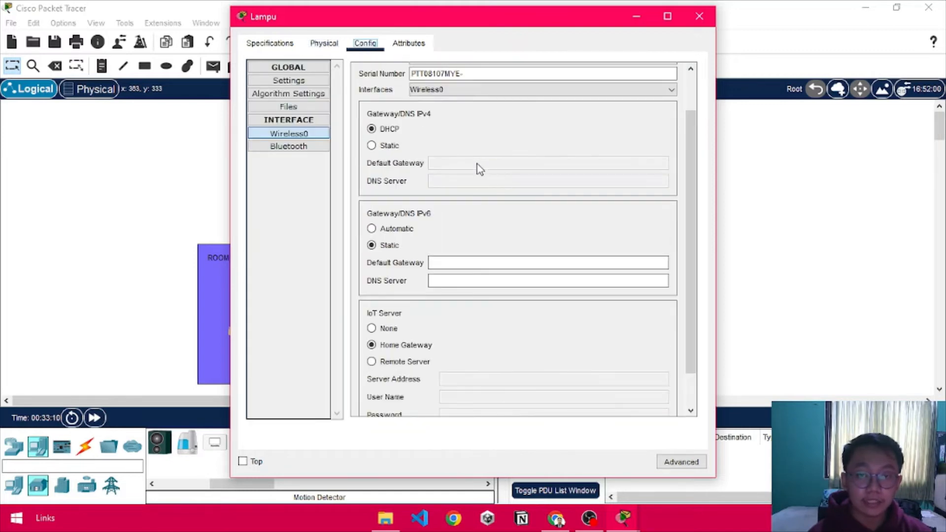
left_click(390, 145)
left_click(389, 130)
scroll(451, 150, "up", 1)
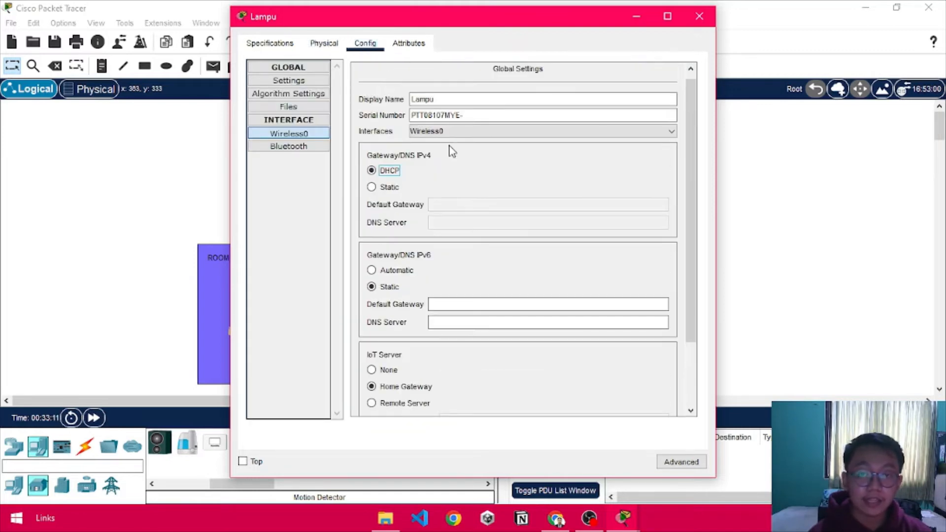
left_click(437, 206)
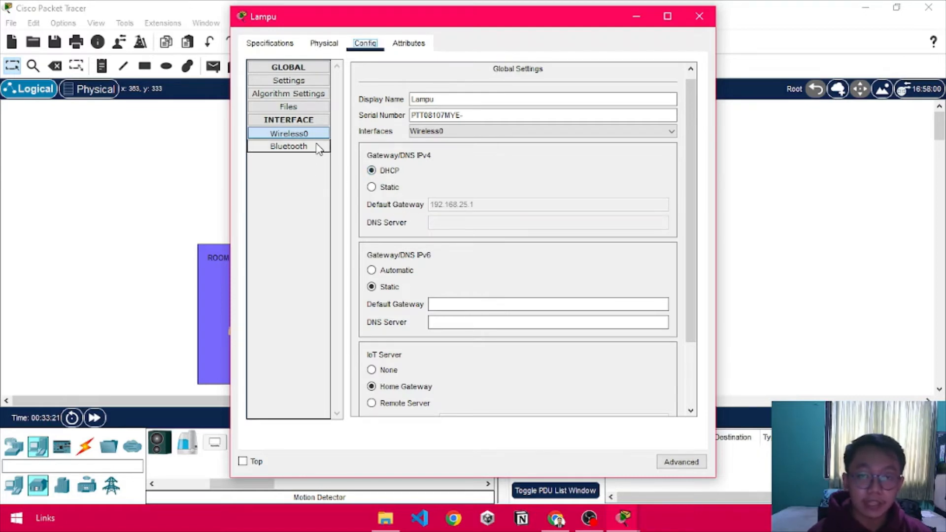
Check the SSID and IP configuration of the Lampu light's Wireless0 interface, and close its settings
left_click(303, 137)
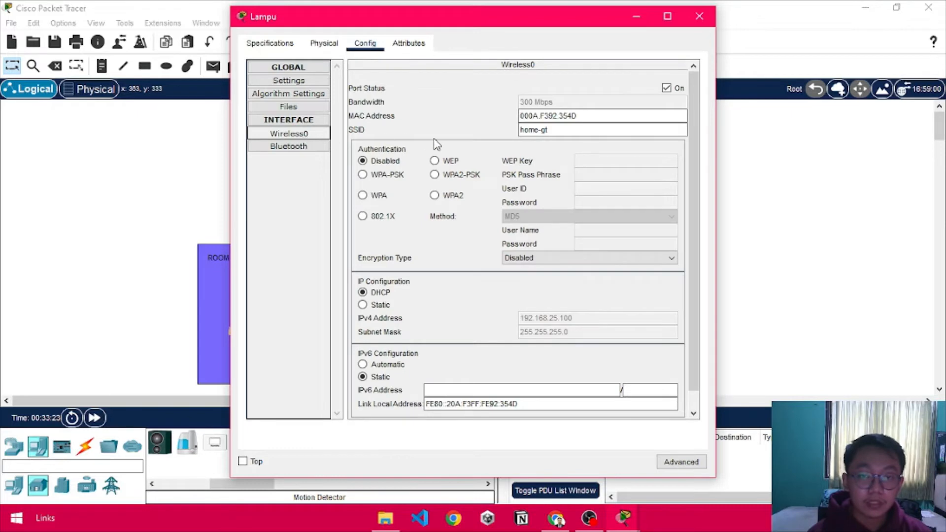
left_click(556, 131)
mouse_move(556, 133)
left_mouse_down()
mouse_move(516, 131)
mouse_move(566, 130)
left_mouse_up()
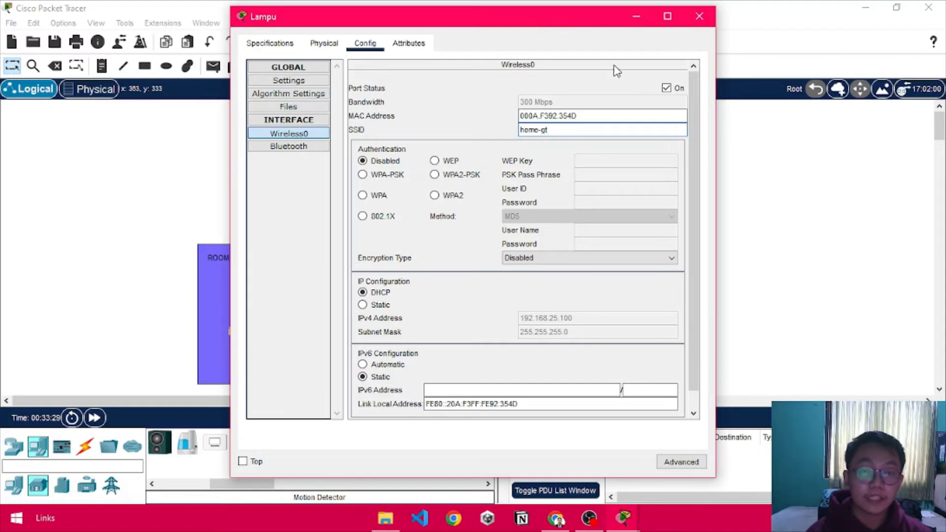
left_click(699, 16)
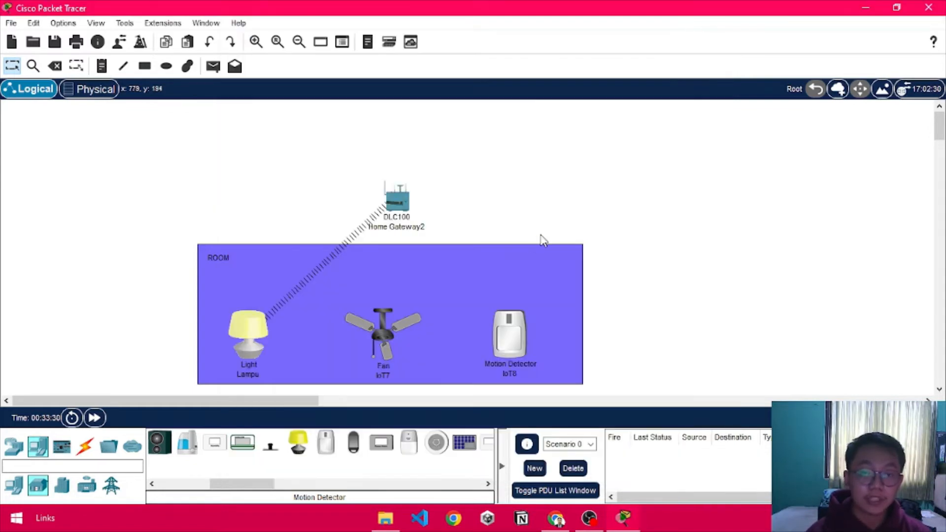
Set the SSID of the fan's Wireless0 interface to home-gt
left_click(383, 336)
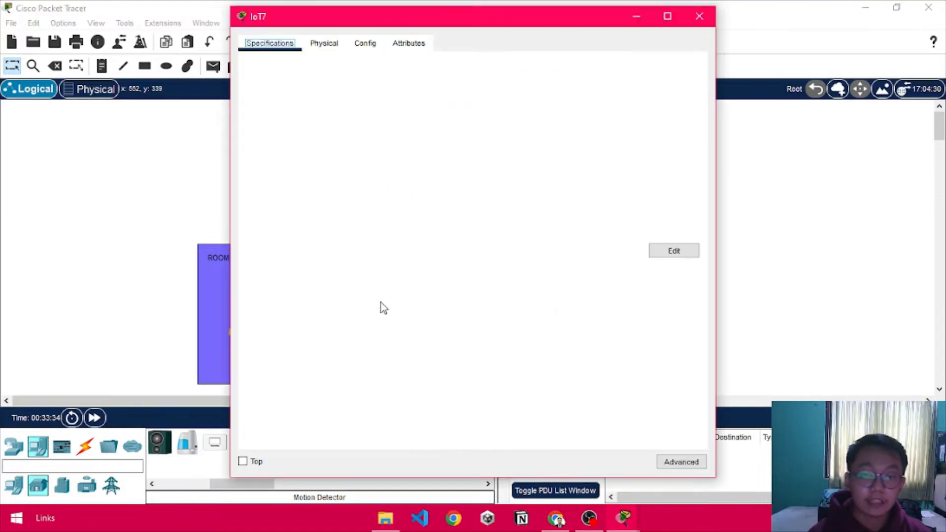
left_click(365, 44)
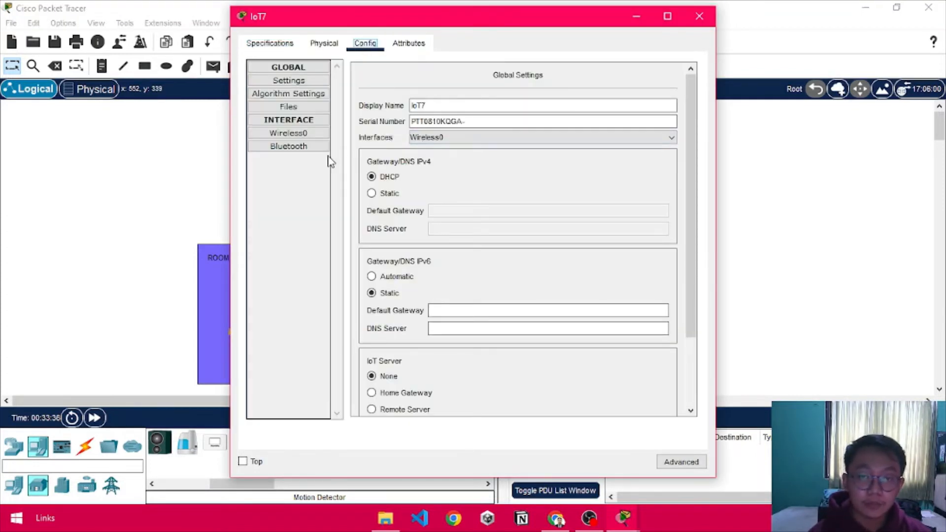
left_click(292, 136)
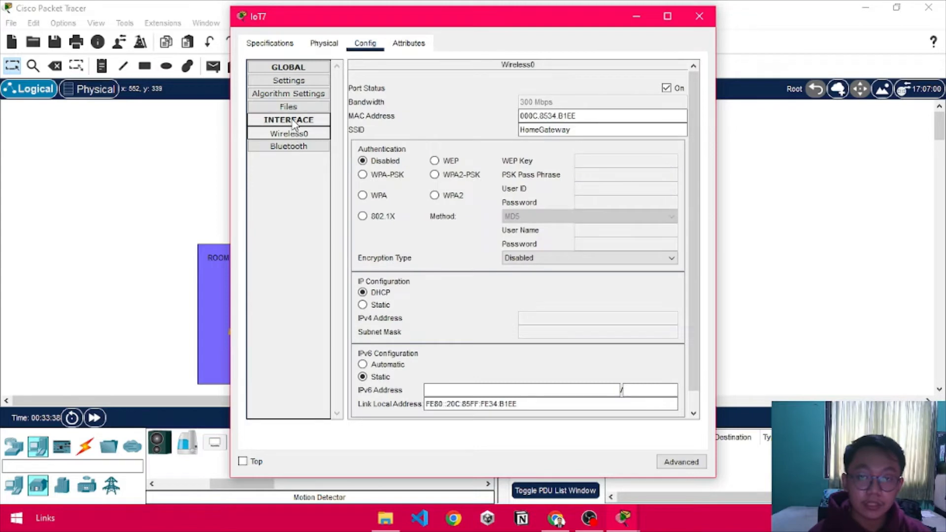
double_click(594, 130)
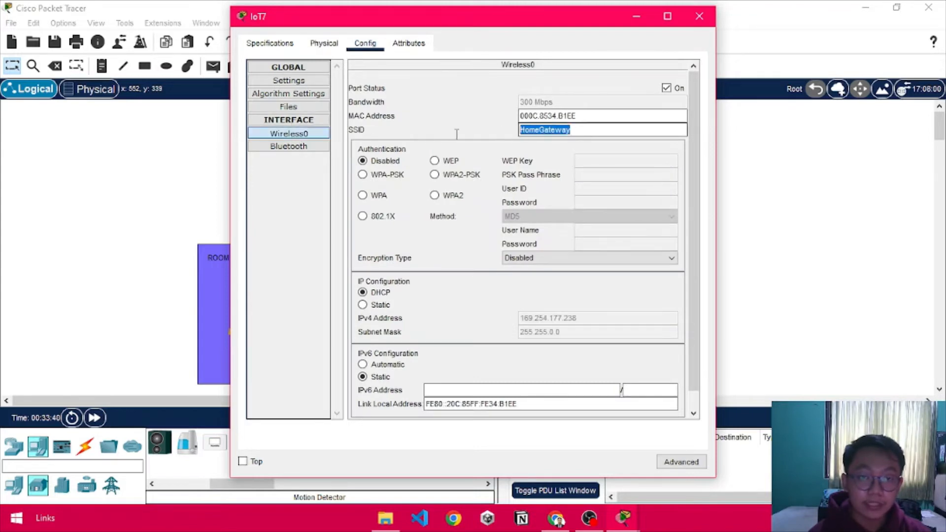
type("home")
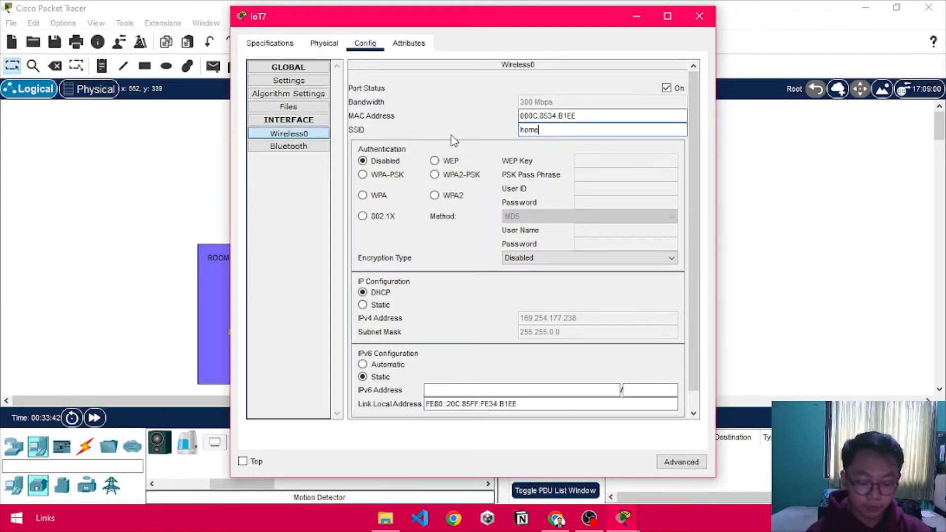
type("-gt")
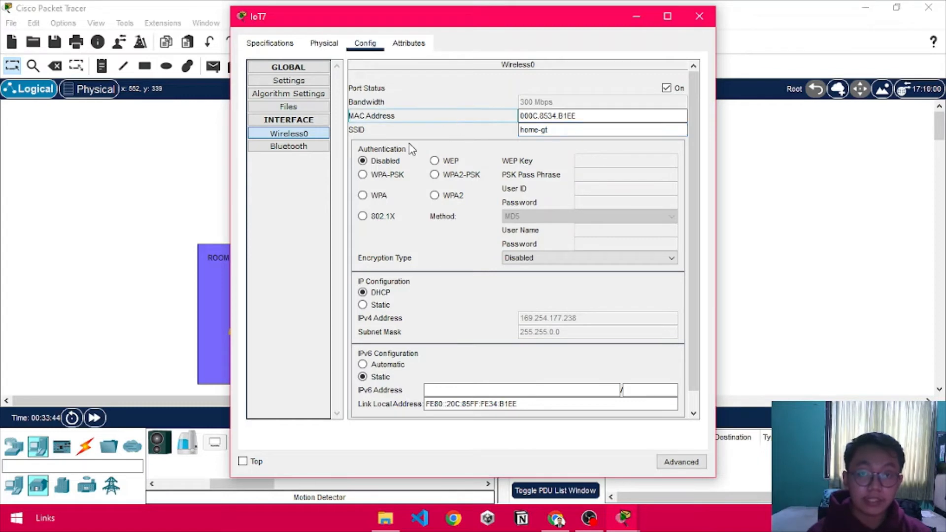
Set the fan's display name to Kipas Angin in its global settings
left_click(324, 44)
left_click(362, 46)
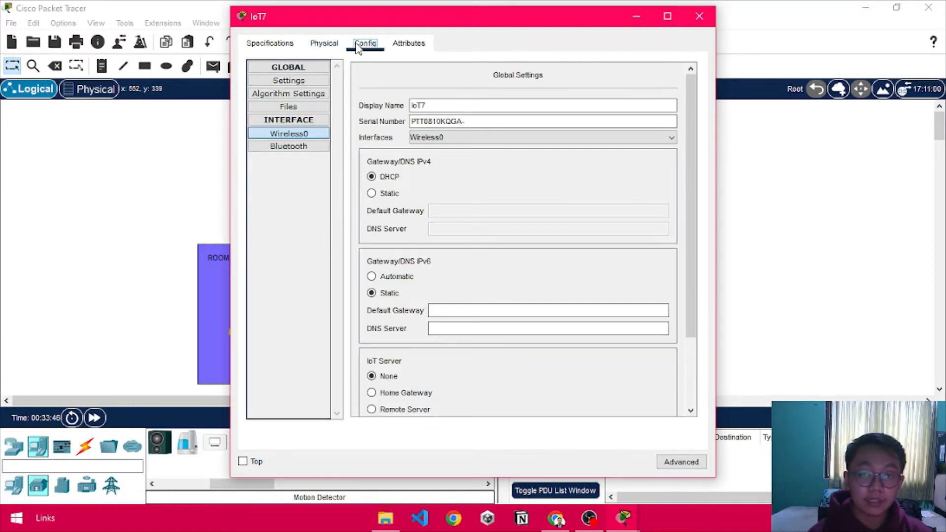
double_click(433, 106)
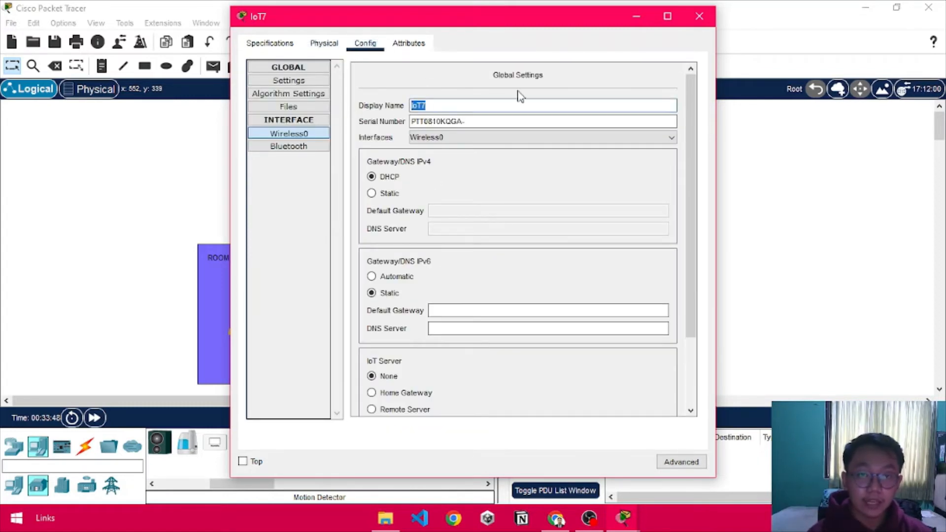
type("K")
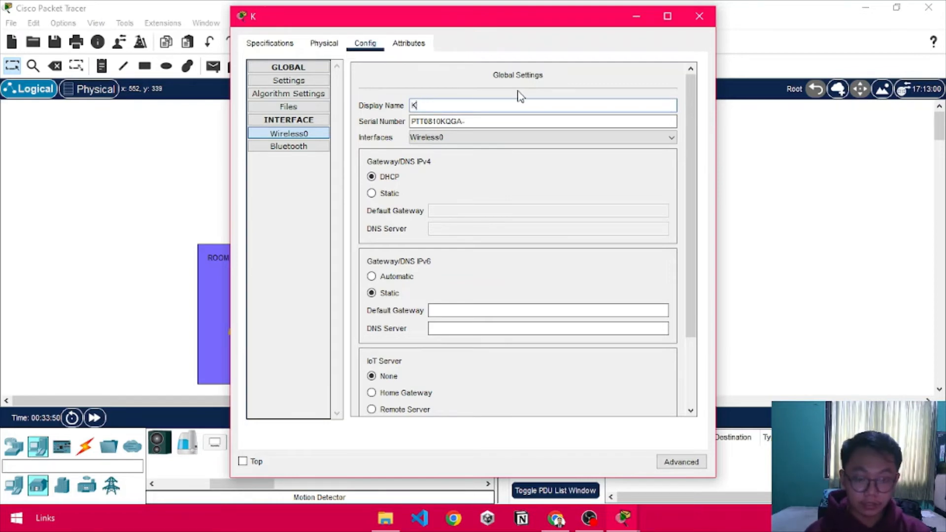
type("pipas Angin")
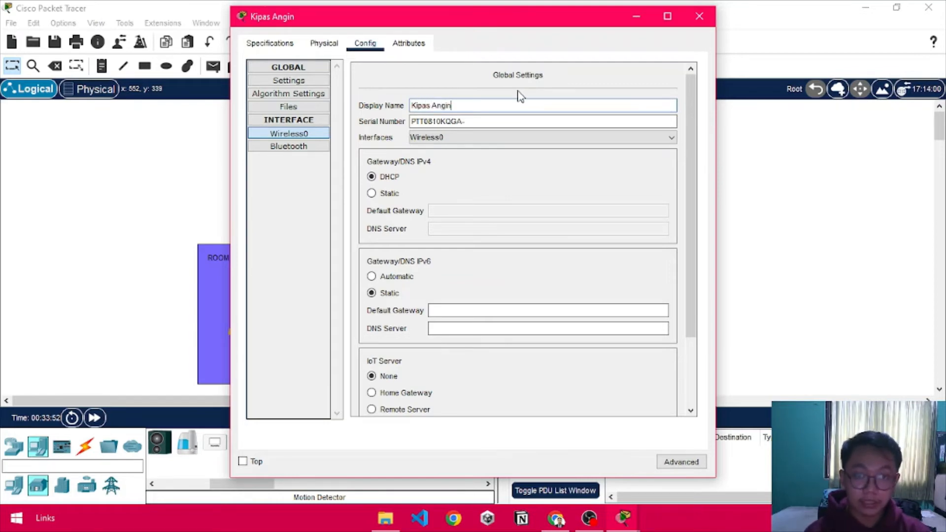
left_click(450, 71)
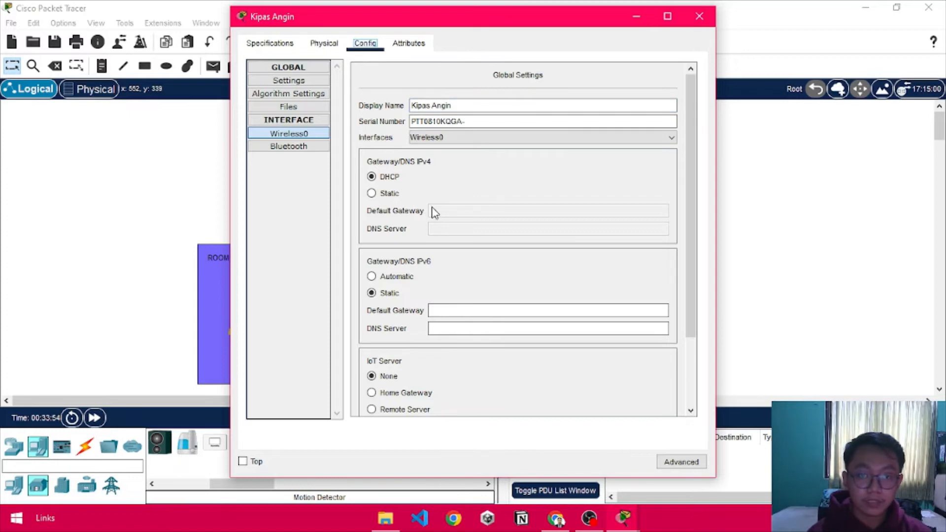
Renew the Kipas Angin fan's IPv4 gateway by switching to Static and back to DHCP, and set its IoT server to Home Gateway
scroll(433, 213, "down", 2)
left_click(383, 153)
left_click(384, 137)
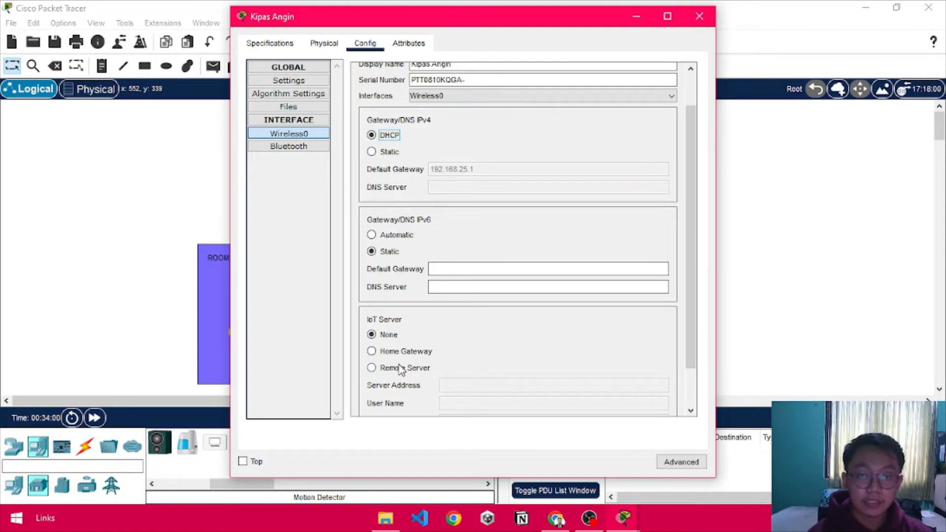
left_click(401, 352)
left_click(304, 137)
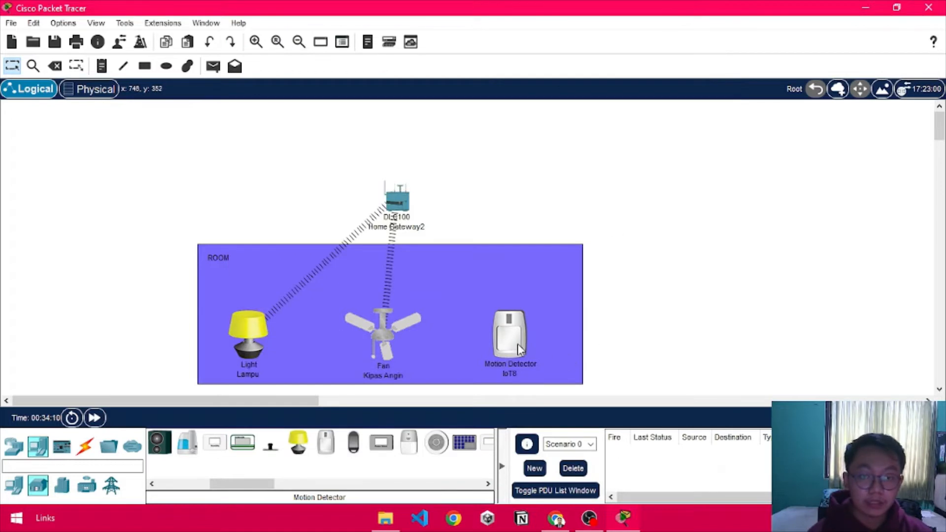
left_click(456, 216)
Set the motion detector's display name to Motion Detector in its global settings
left_click(521, 333)
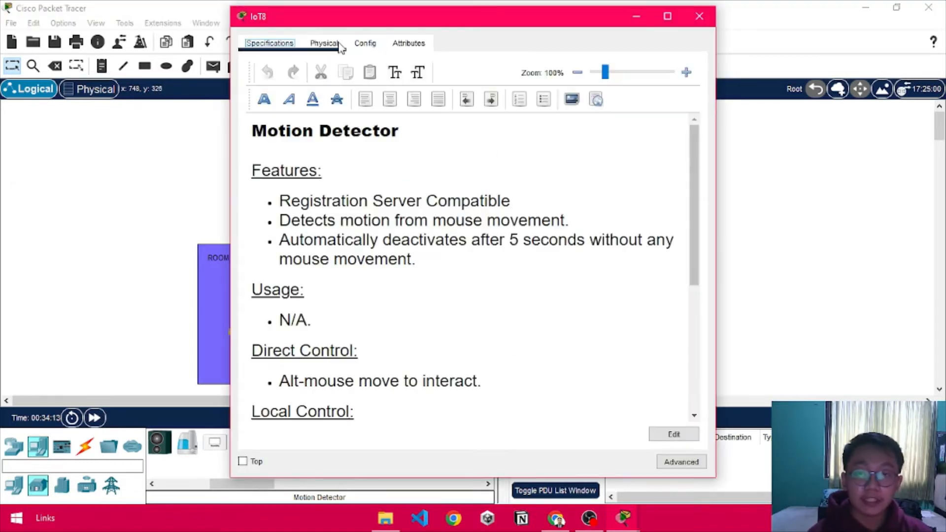
left_click(365, 45)
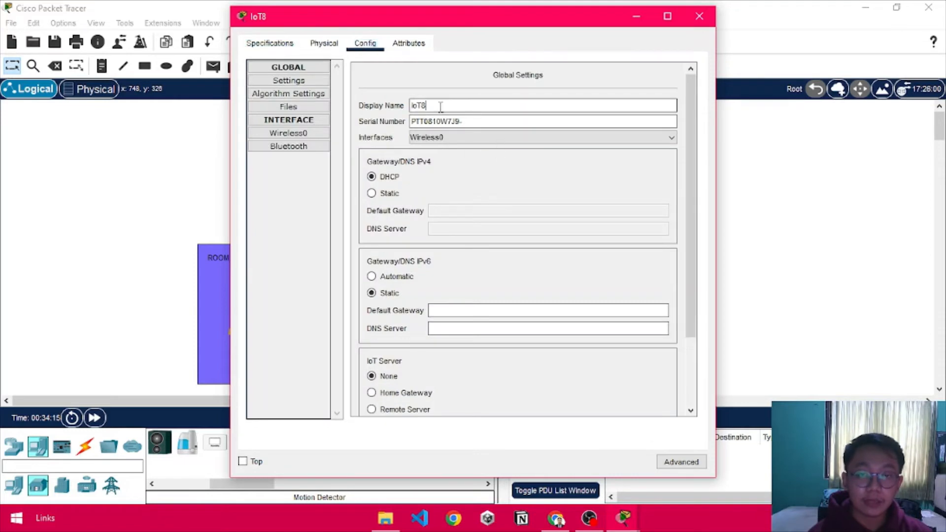
left_click_drag(441, 106, 394, 108)
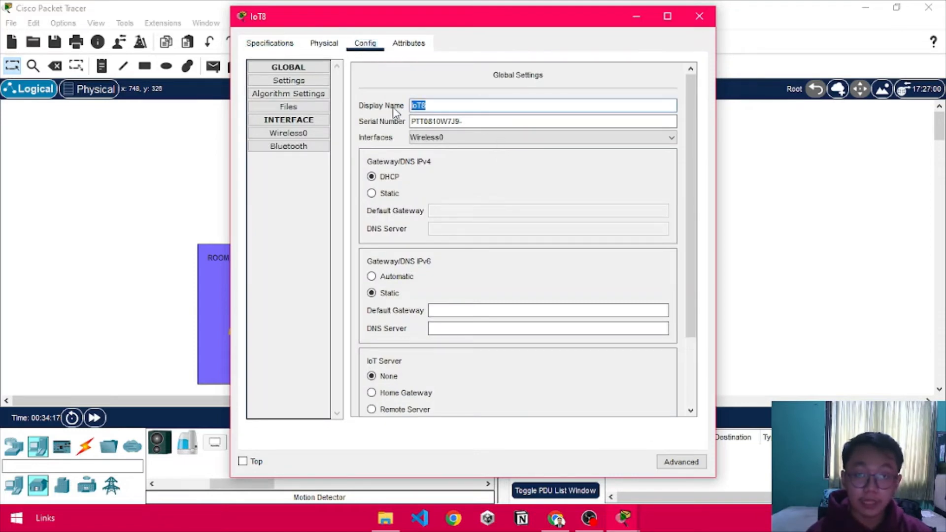
type("Mo")
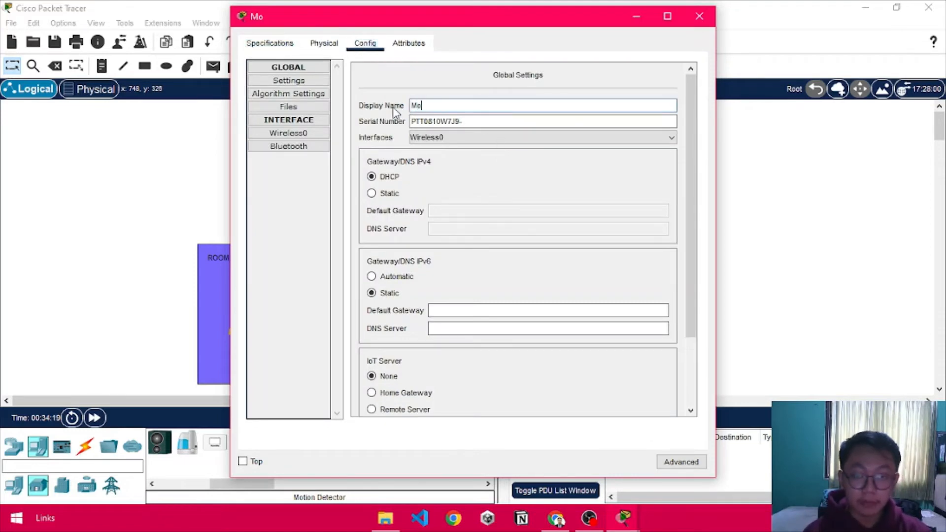
type("tion Detec")
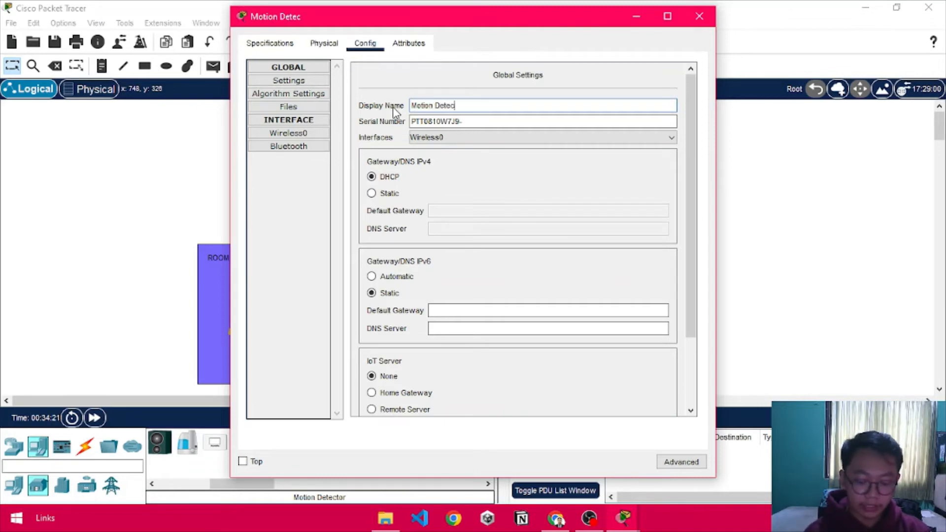
type("tor")
key("Return")
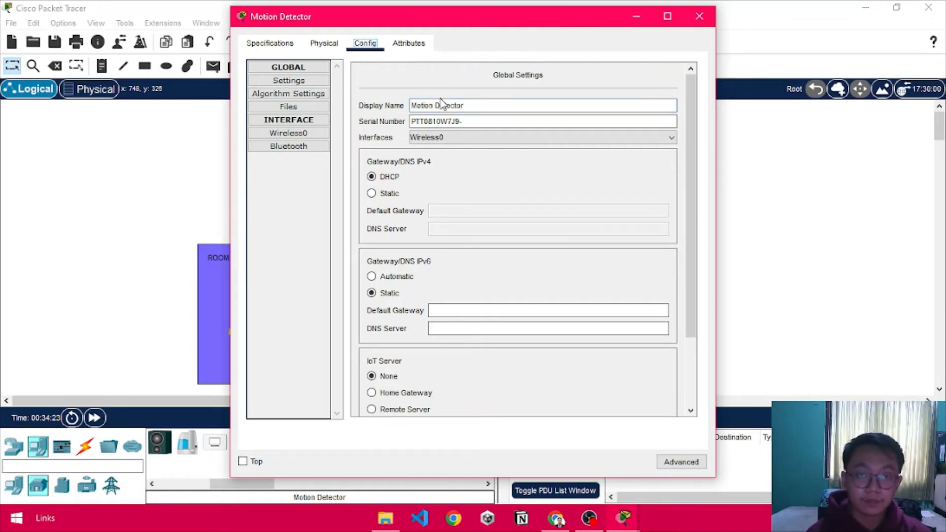
Set the SSID of the motion detector's Wireless0 interface to home-gt
scroll(447, 180, "down", 3)
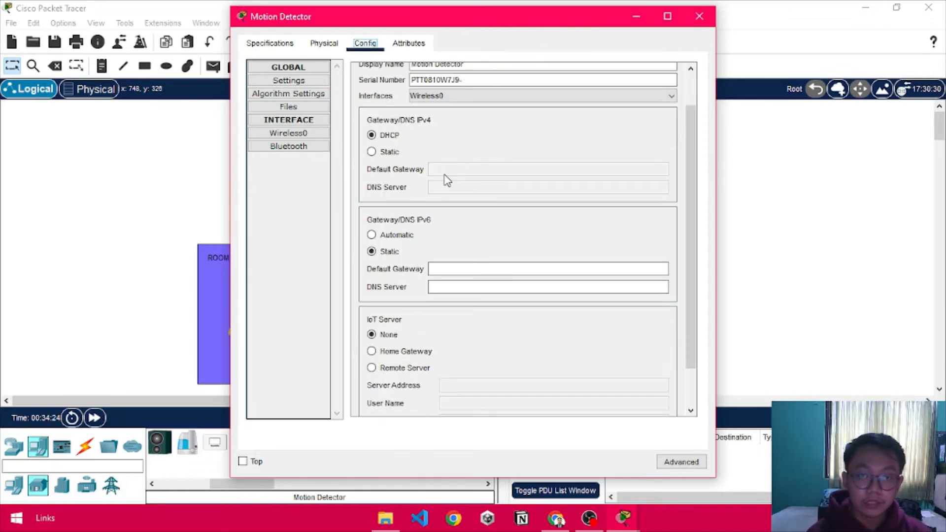
left_click(305, 134)
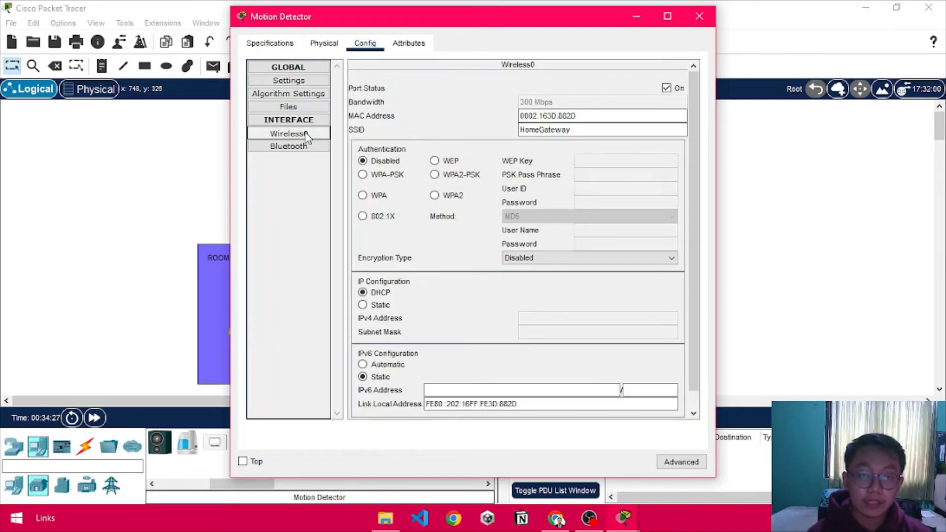
double_click(545, 129)
type("H")
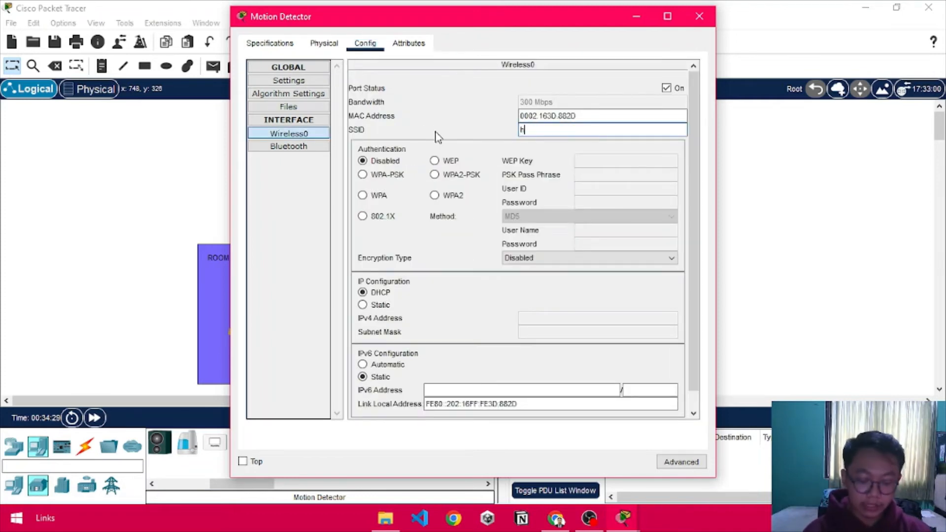
left_click(436, 132)
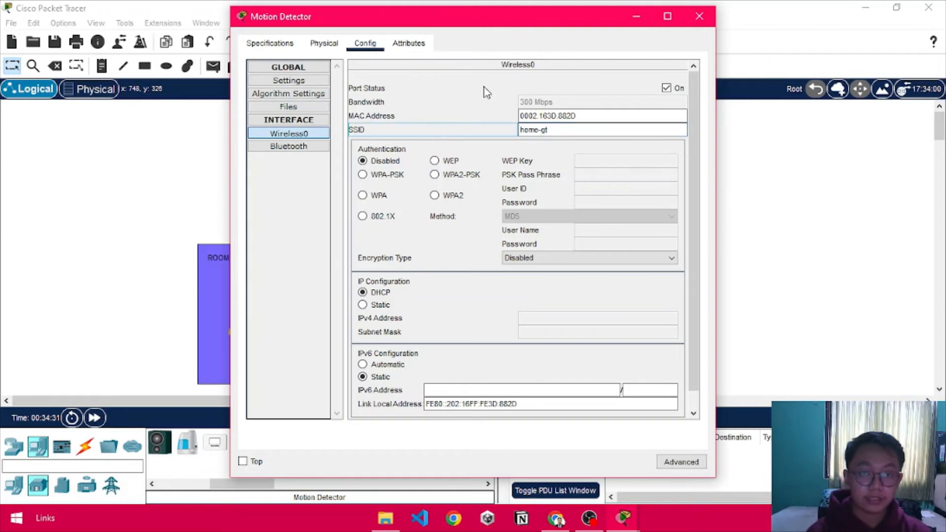
Switch the IP configuration of the motion detector's Wireless0 interface to Static and back to DHCP to renew its address
scroll(485, 94, "down", 1)
left_click(458, 286)
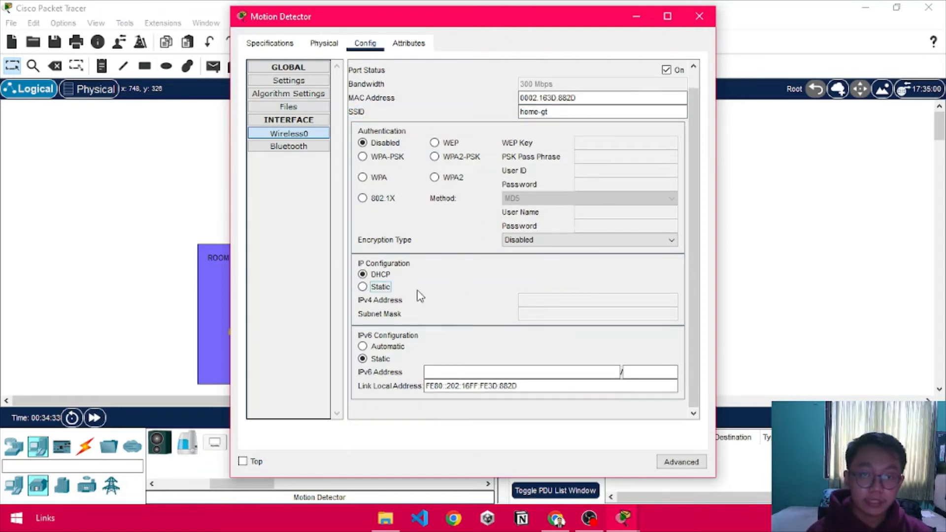
left_click(363, 287)
left_click(363, 274)
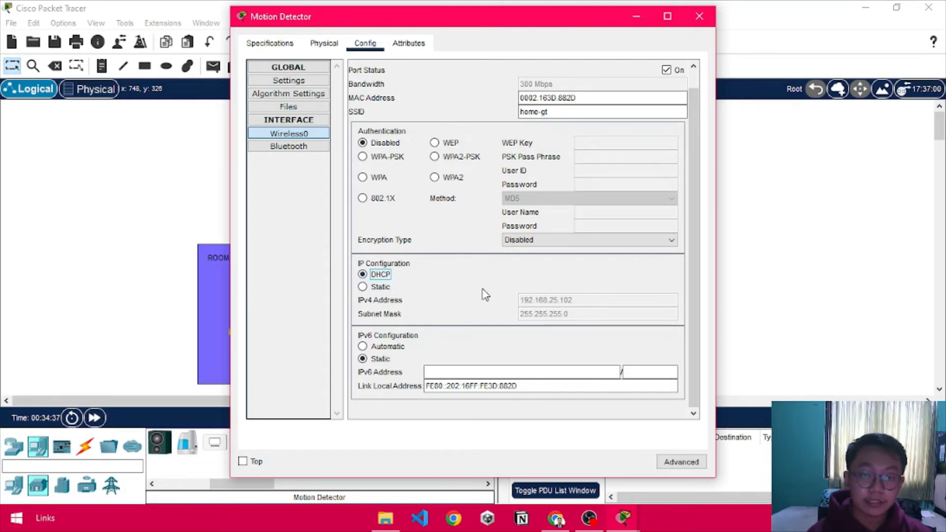
left_click(520, 301)
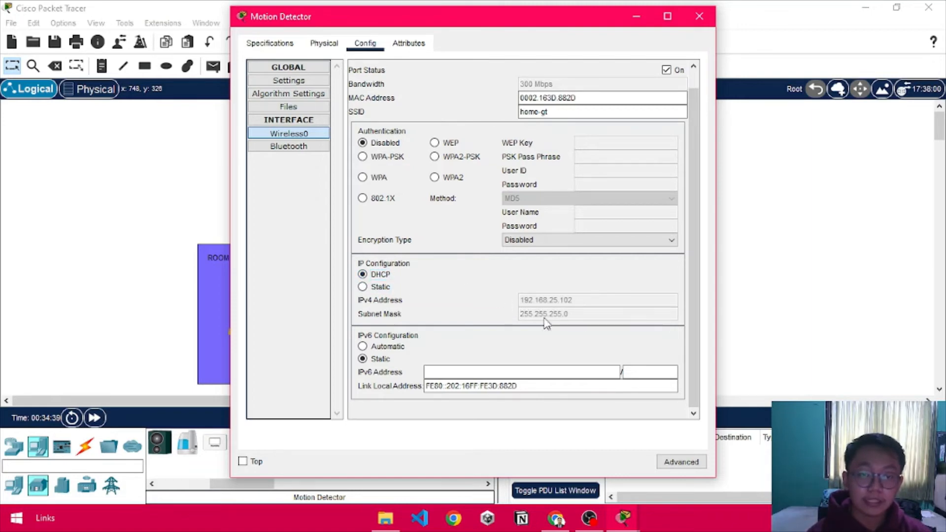
Register the motion detector with the Home Gateway as its IoT server, and close its settings
left_click(367, 43)
scroll(477, 202, "down", 3)
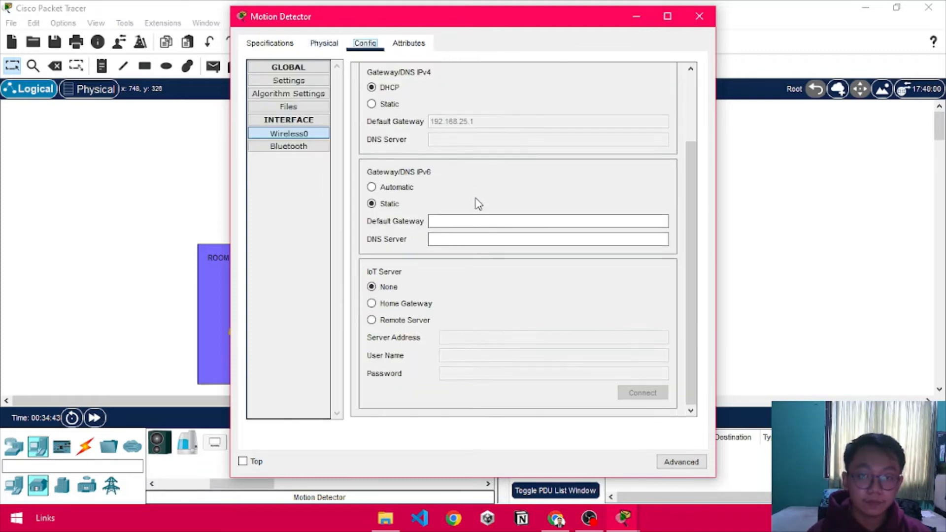
left_click(396, 305)
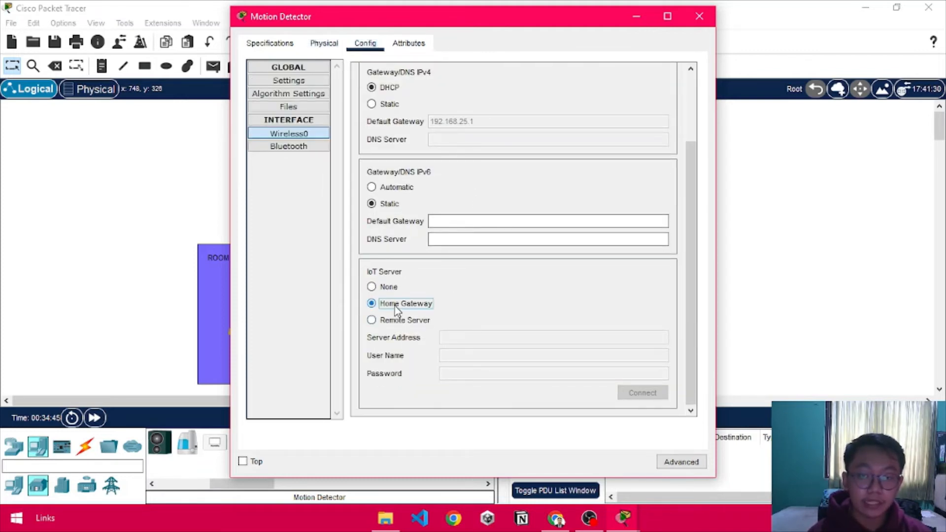
left_click(700, 16)
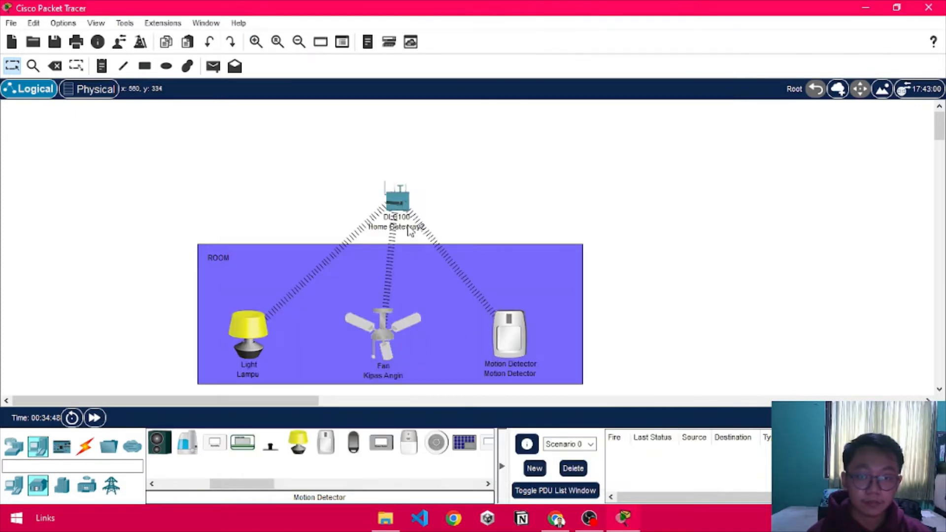
Check the Kipas Angin fan's gateway and IoT server settings, and close its window
left_click(389, 331)
scroll(399, 227, "down", 3)
scroll(404, 239, "up", 3)
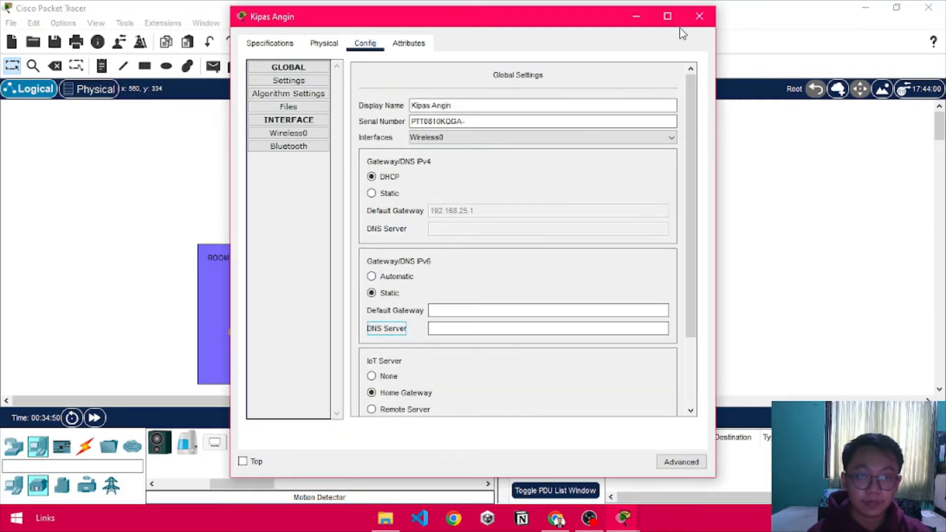
left_click(699, 17)
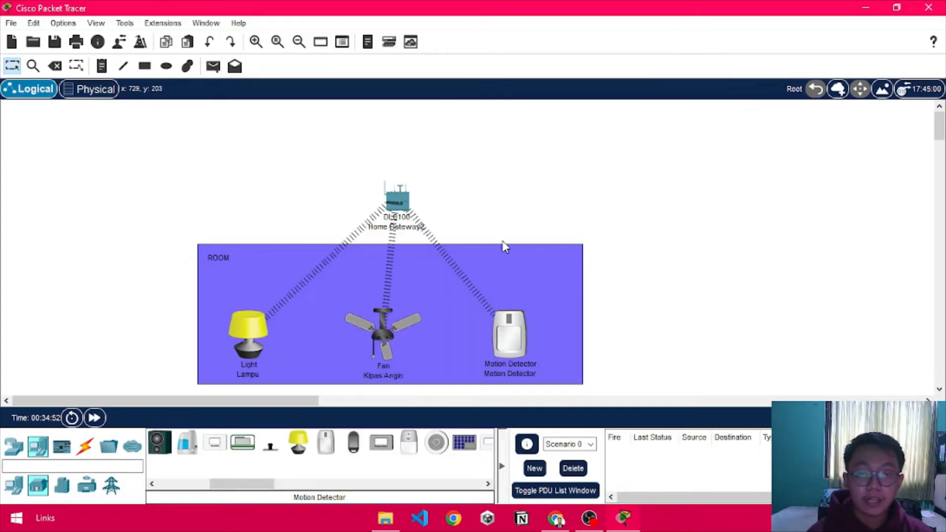
Nudge the fan and the motion detector slightly to the right inside the room rectangle
left_click_drag(383, 344, 394, 345)
left_click_drag(503, 340, 510, 338)
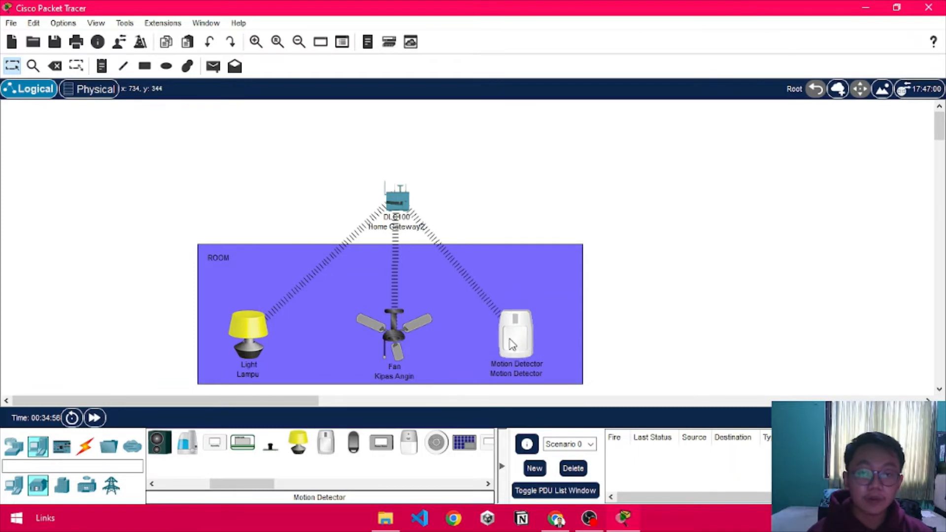
left_click(618, 315)
left_click_drag(635, 361, 205, 353)
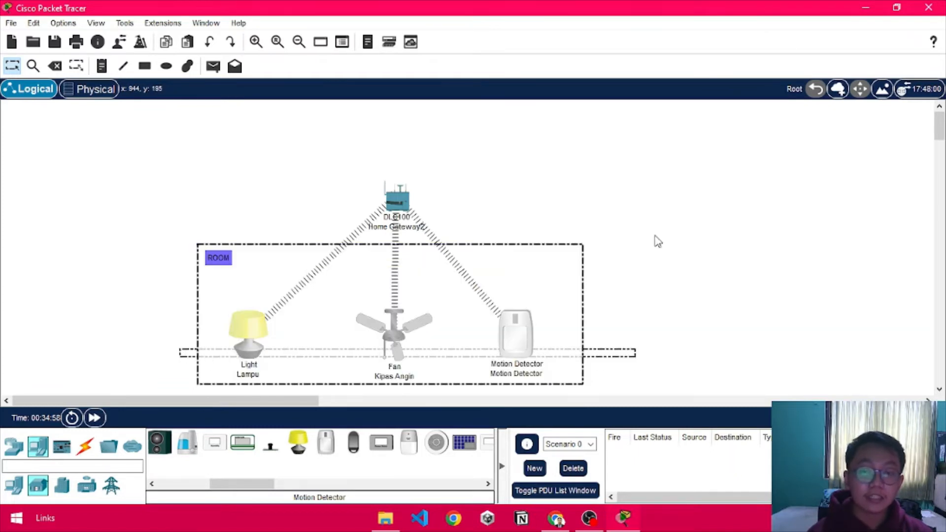
left_click(729, 214)
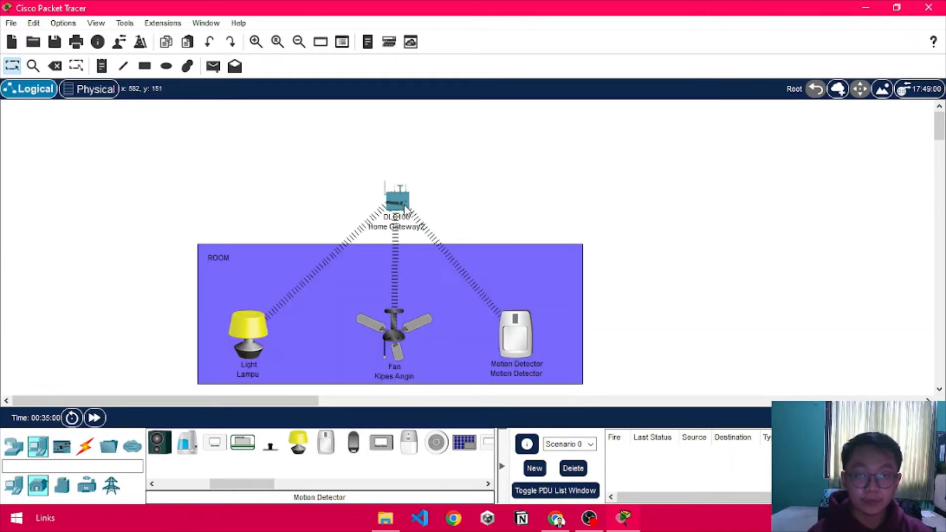
Add a Smart Phone end device outside the room, level with the home gateway on its right
mouse_move(404, 209)
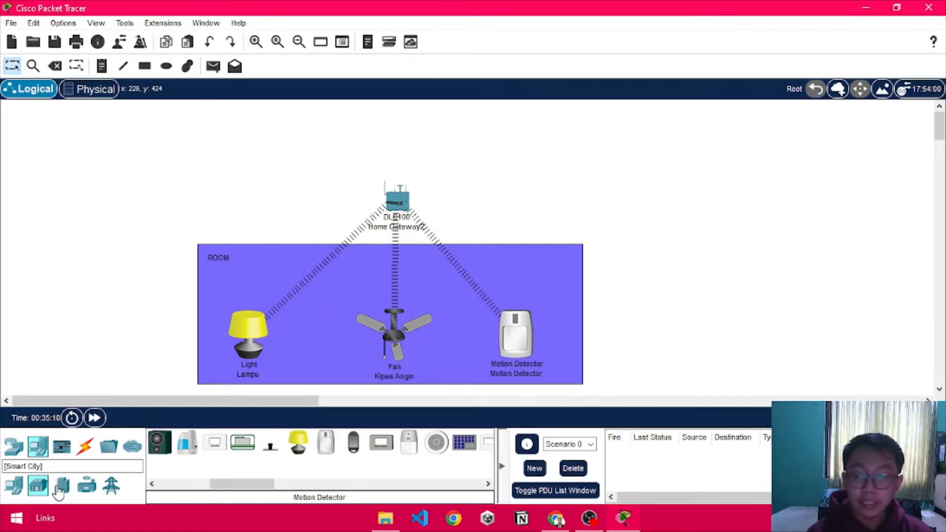
left_click(37, 448)
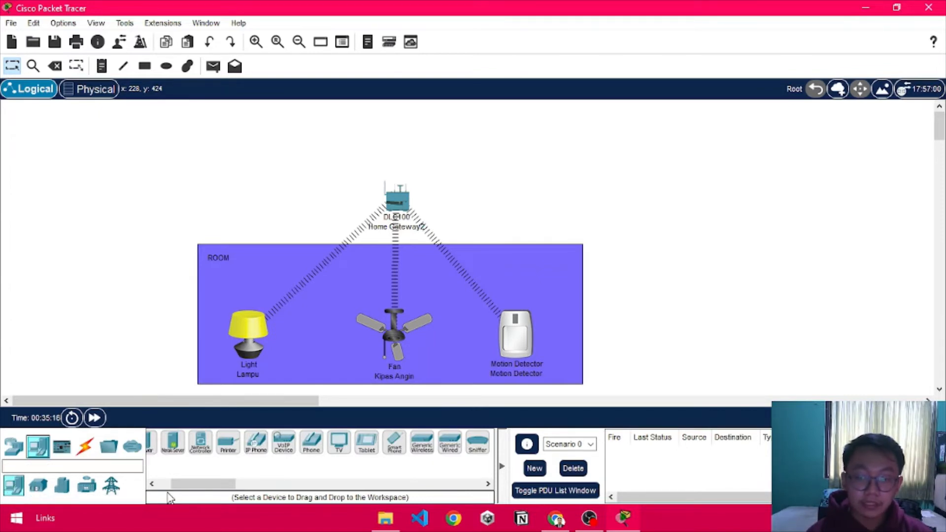
scroll(199, 483, "right", 3)
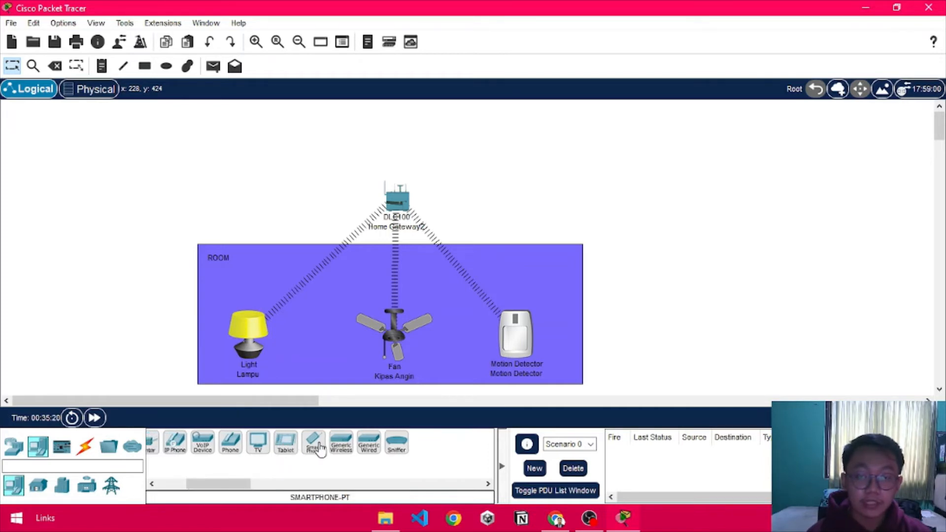
left_click_drag(320, 449, 571, 199)
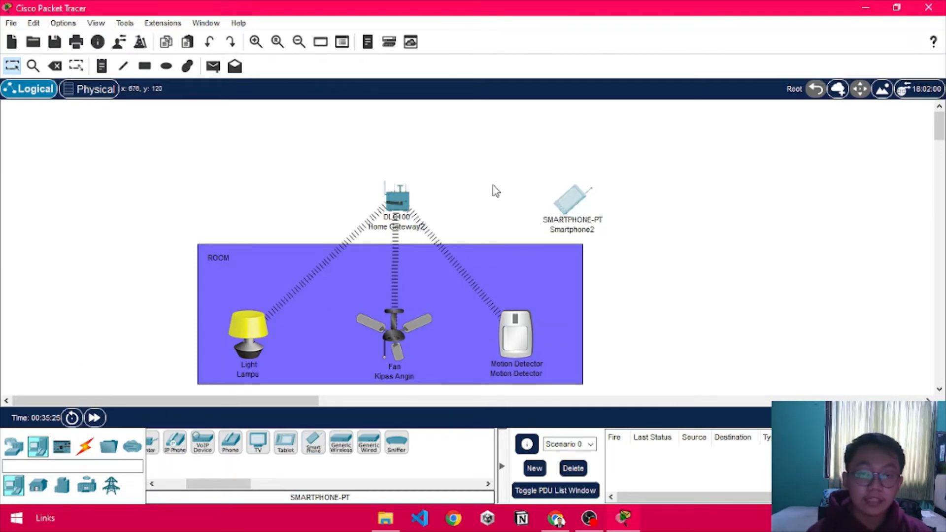
left_click_drag(572, 204, 572, 201)
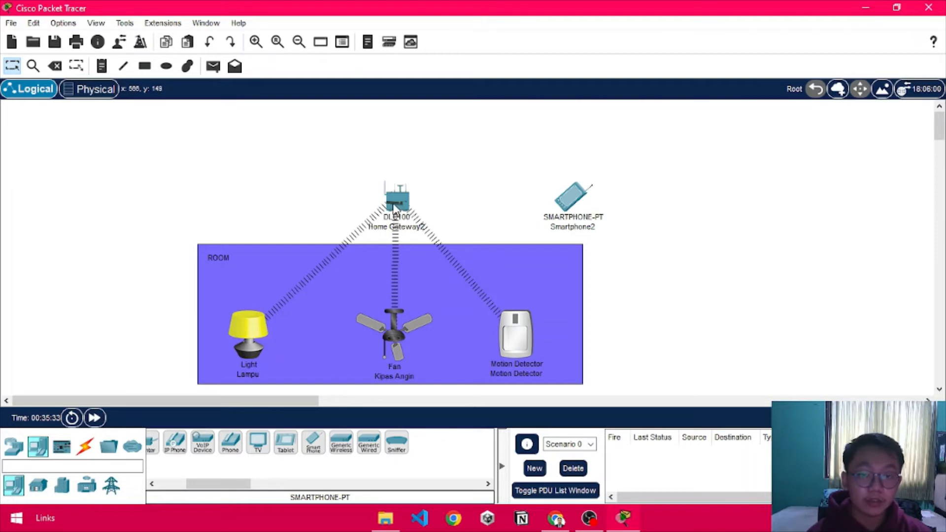
Set the smartphone's Wireless0 SSID to home-gt and reapply DHCP for its IP configuration
left_click(576, 197)
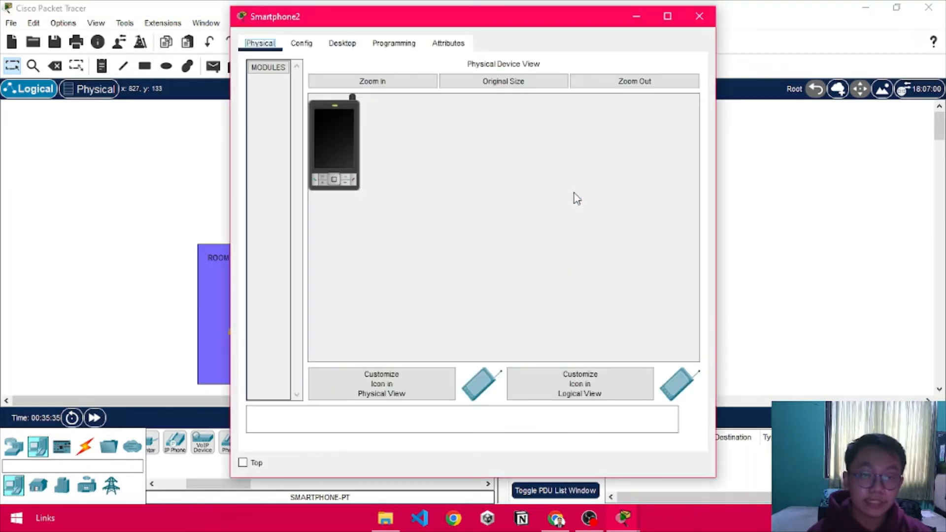
left_click(302, 44)
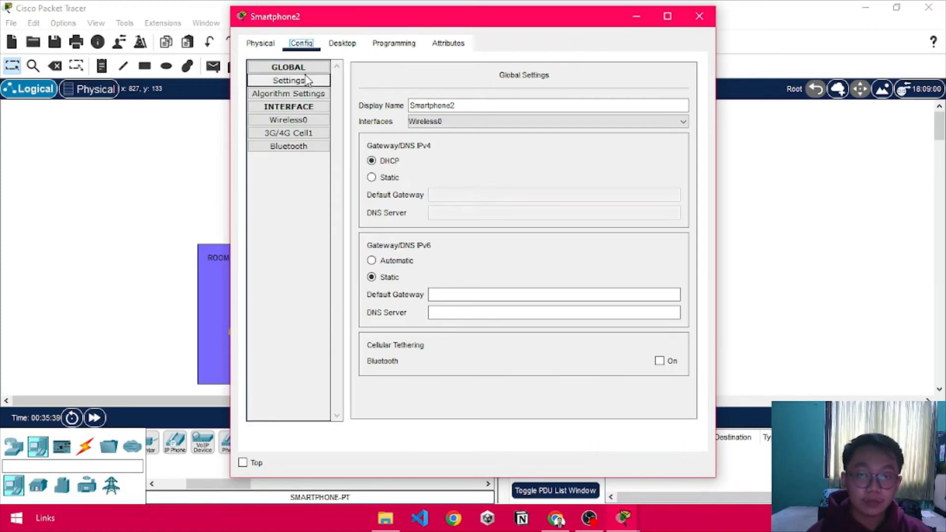
left_click(295, 123)
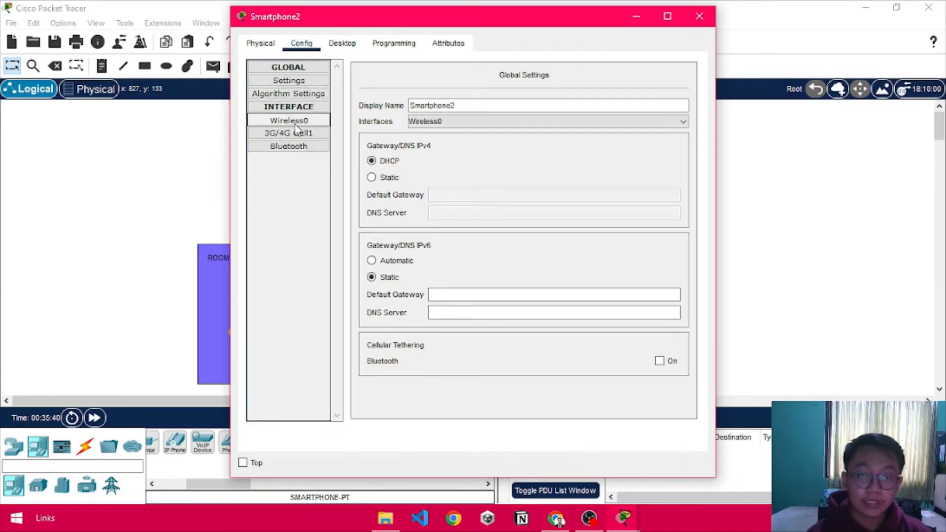
left_click_drag(555, 130, 425, 137)
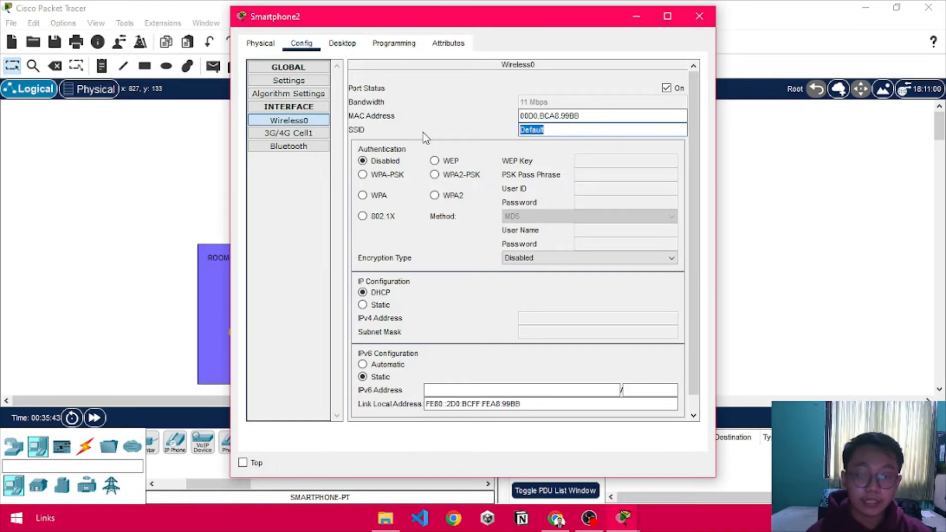
type("home-gt")
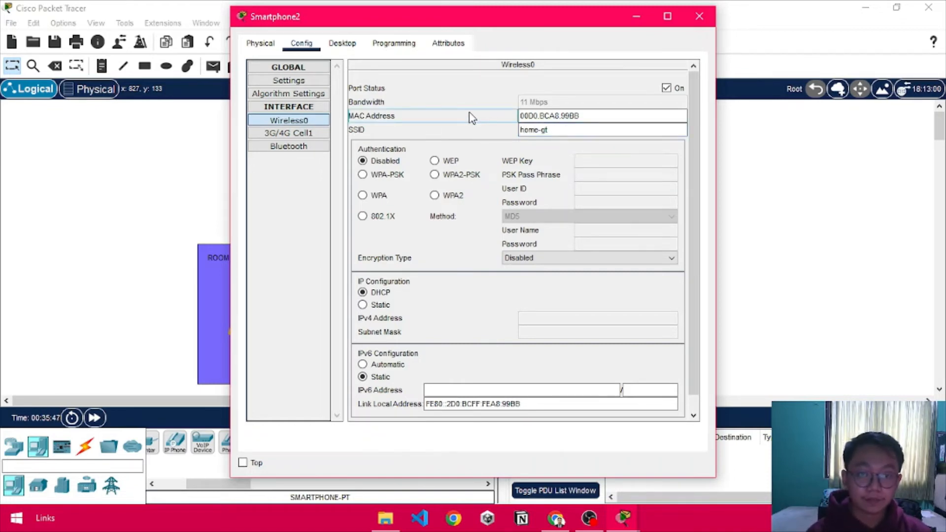
left_click(386, 306)
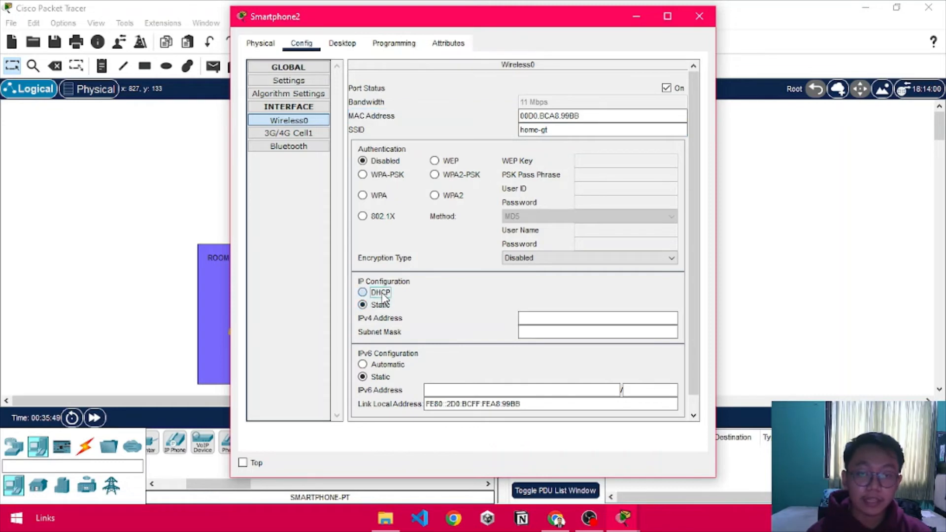
left_click(384, 294)
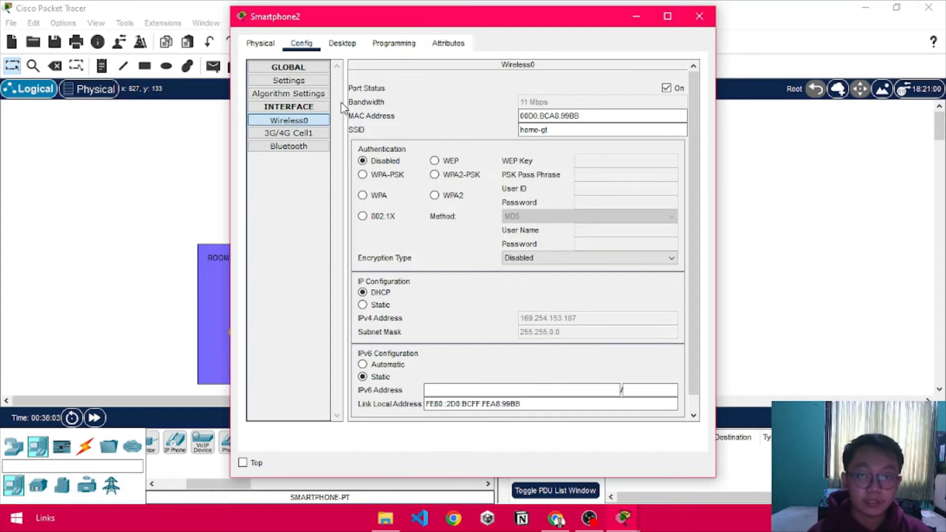
Check the smartphone's wireless and global gateway settings, close its window, and look over the connected topology
left_click(310, 122)
left_click(343, 44)
left_click(306, 46)
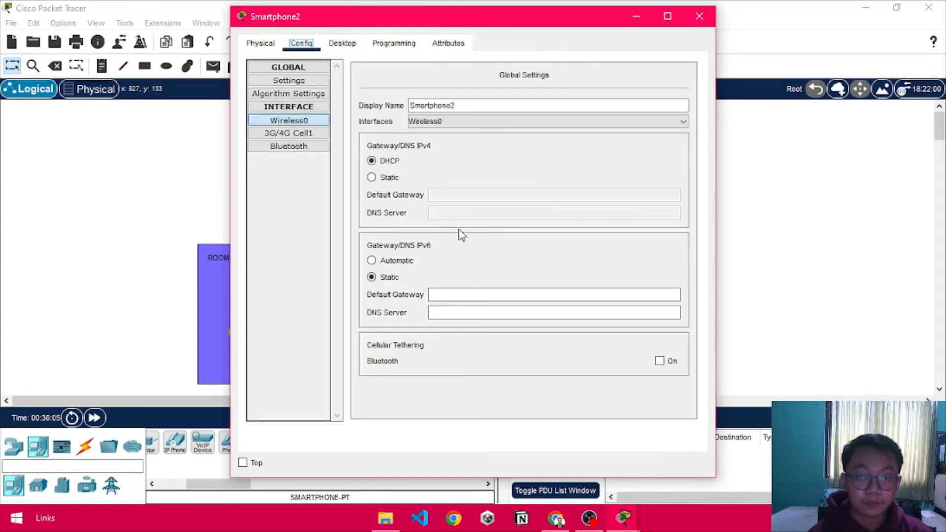
left_click(698, 18)
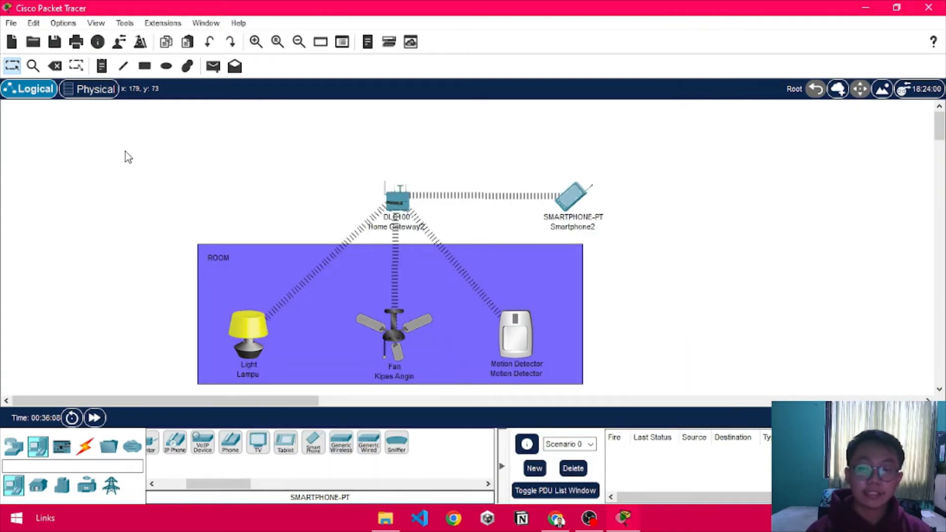
left_click_drag(125, 151, 637, 395)
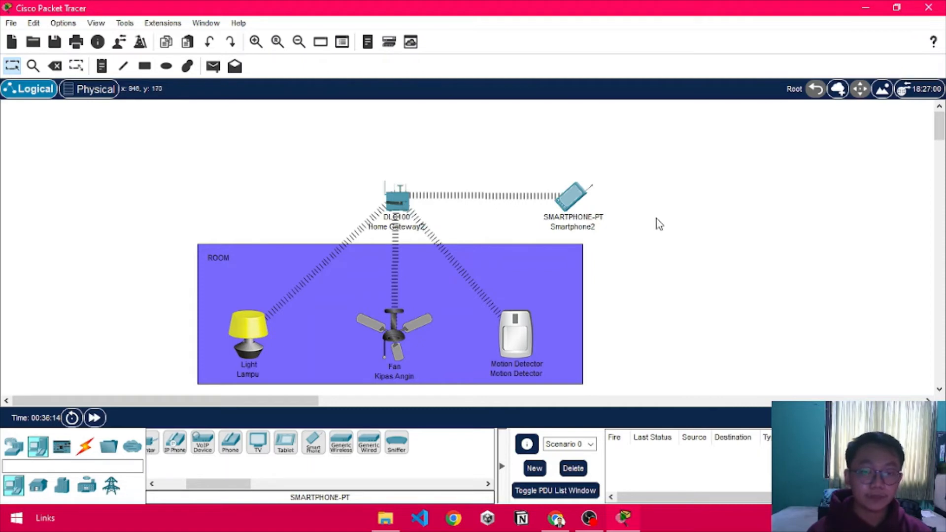
Open the IoT Monitor application on the smartphone
left_click(572, 202)
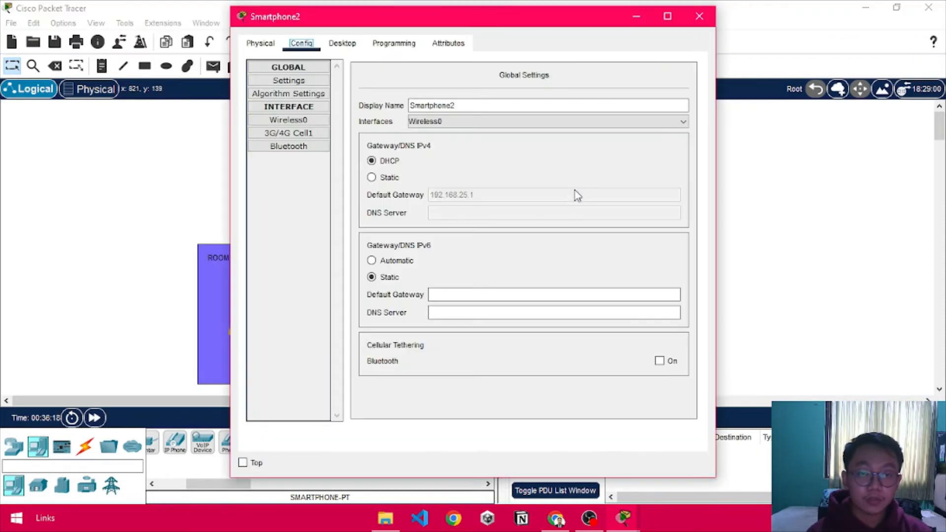
left_click(340, 45)
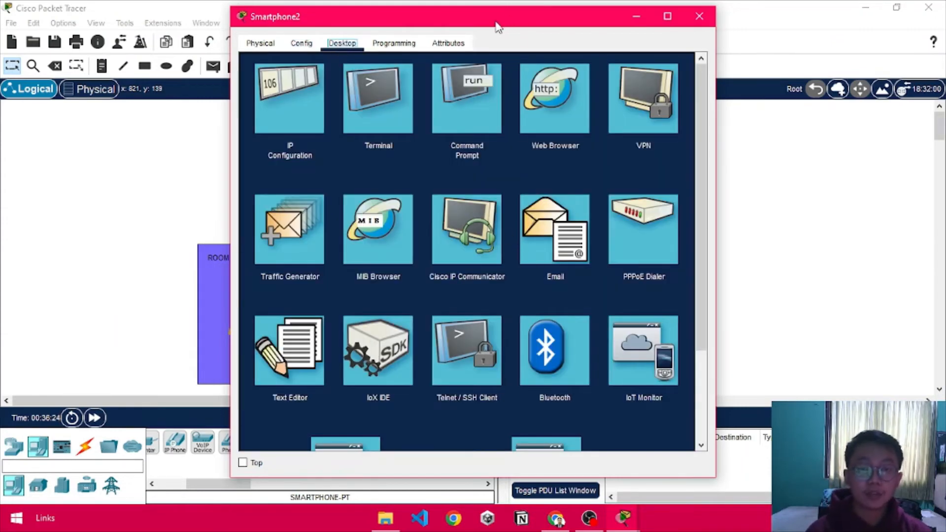
left_click_drag(498, 27, 553, 41)
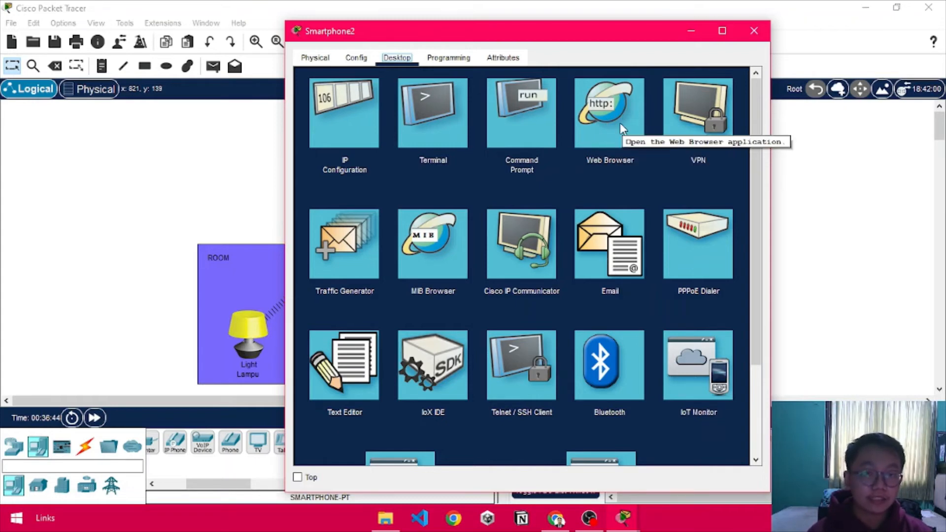
left_click_drag(591, 39, 717, 41)
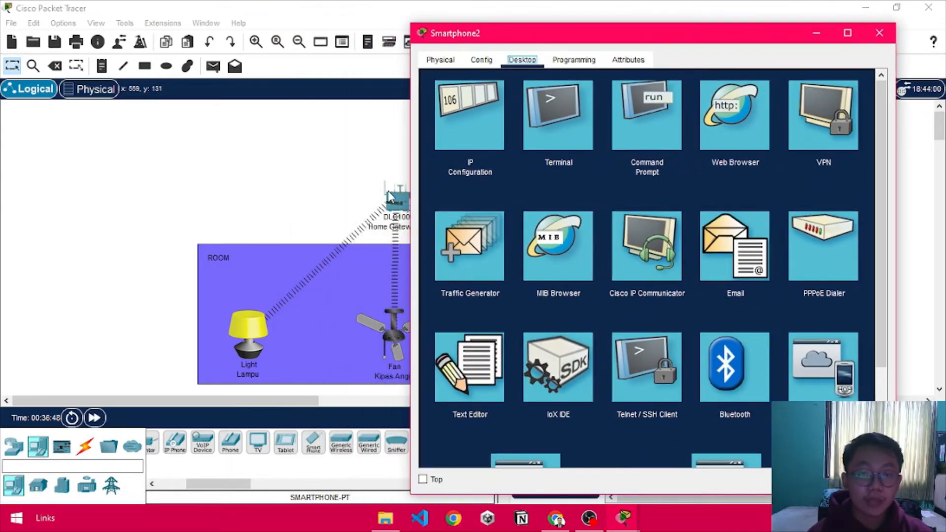
left_click_drag(661, 38, 481, 40)
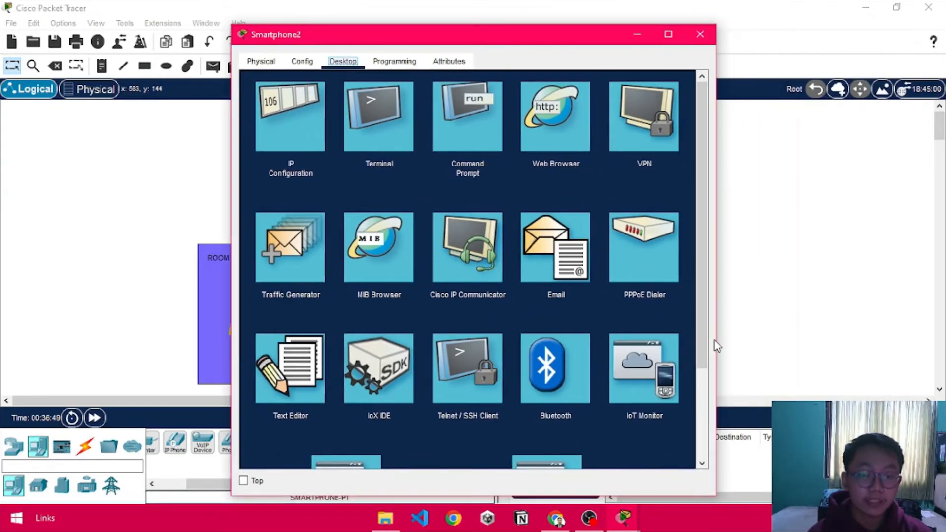
left_click(620, 370)
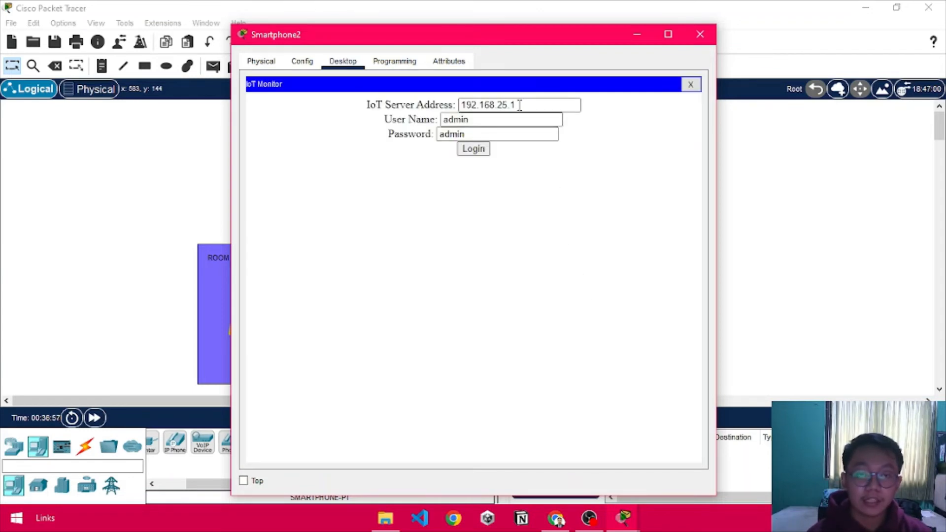
Check the IoT server address 192.168.25.1 and log in to the IoT Monitor with the prefilled credentials
left_click_drag(521, 105, 389, 110)
left_click(575, 177)
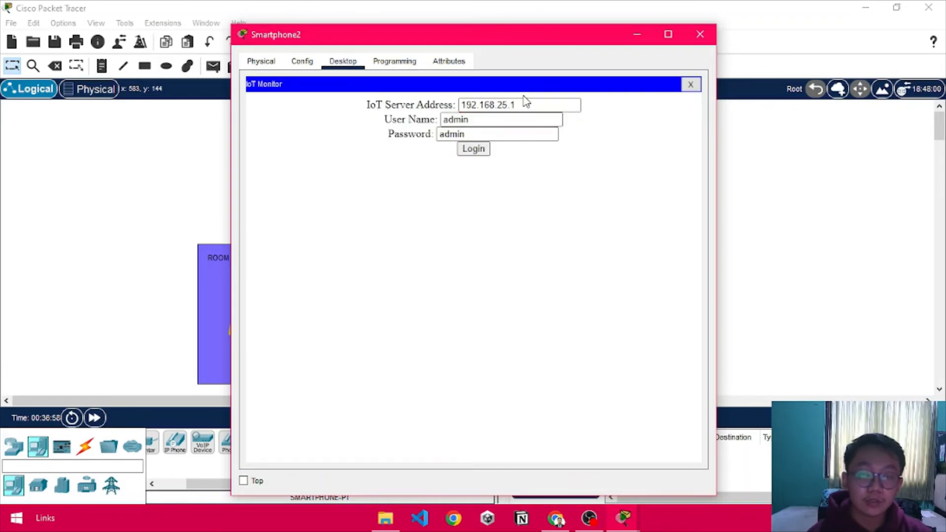
left_click_drag(537, 105, 452, 106)
left_click_drag(369, 106, 457, 105)
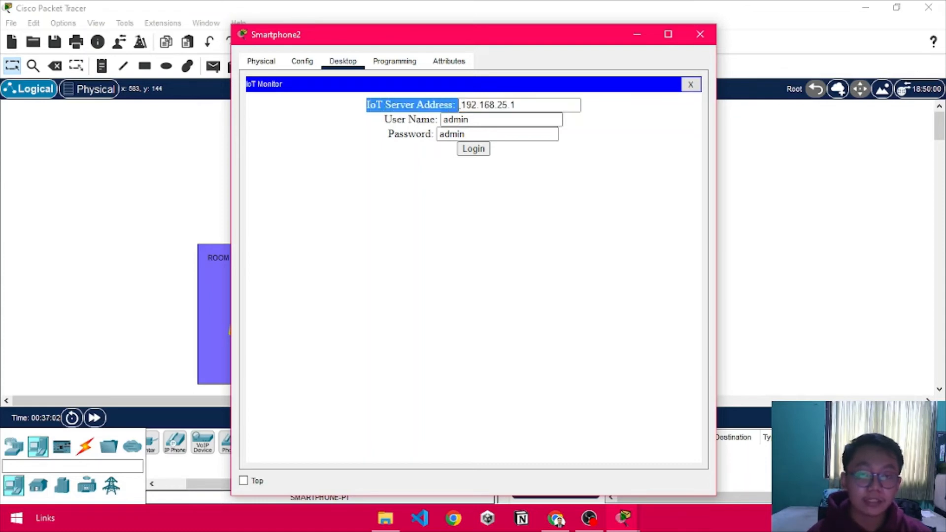
left_click(611, 127)
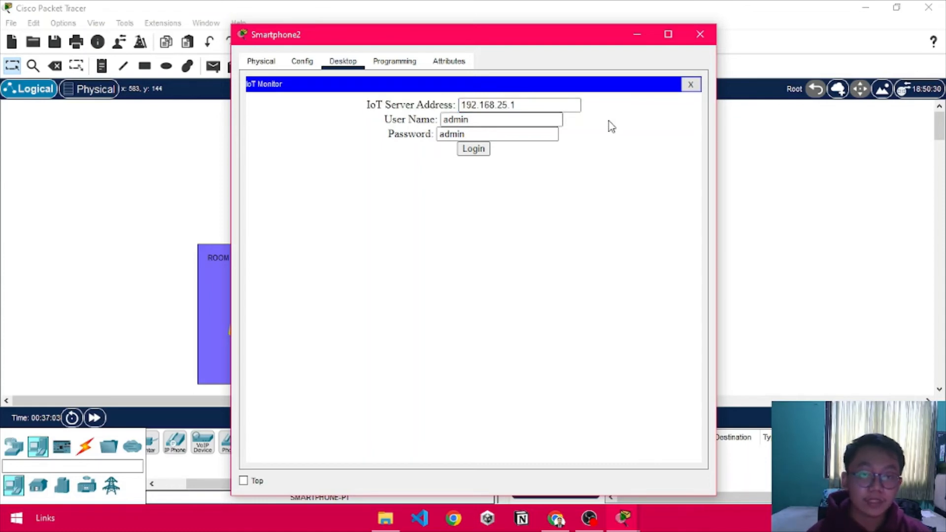
left_click(472, 150)
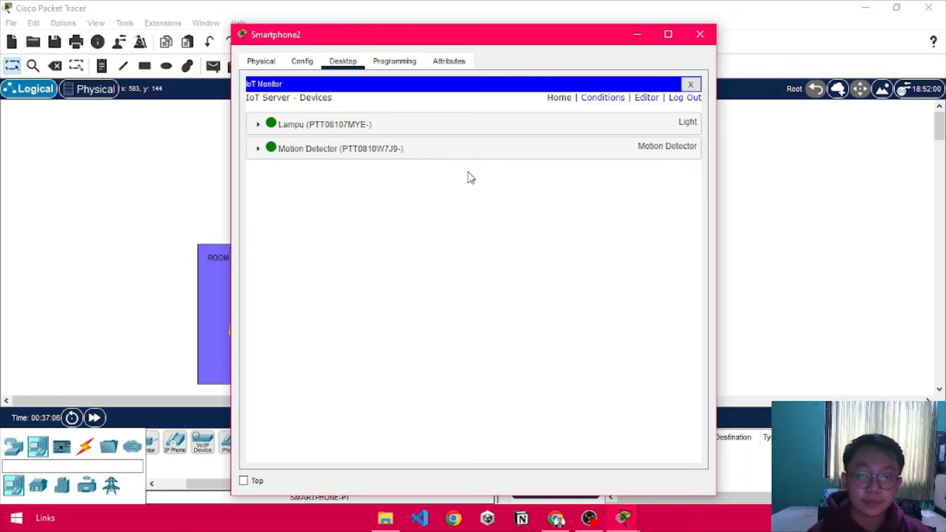
left_click_drag(407, 38, 599, 48)
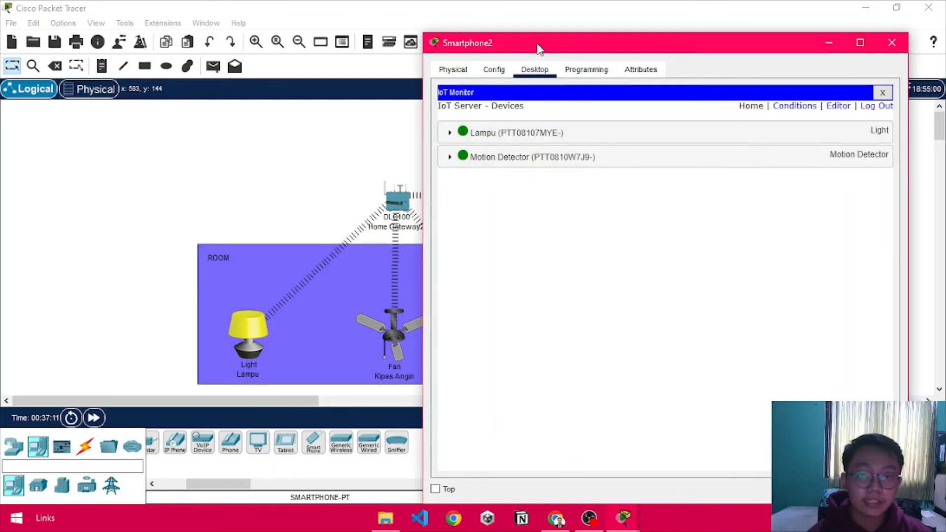
left_click_drag(539, 47, 574, 63)
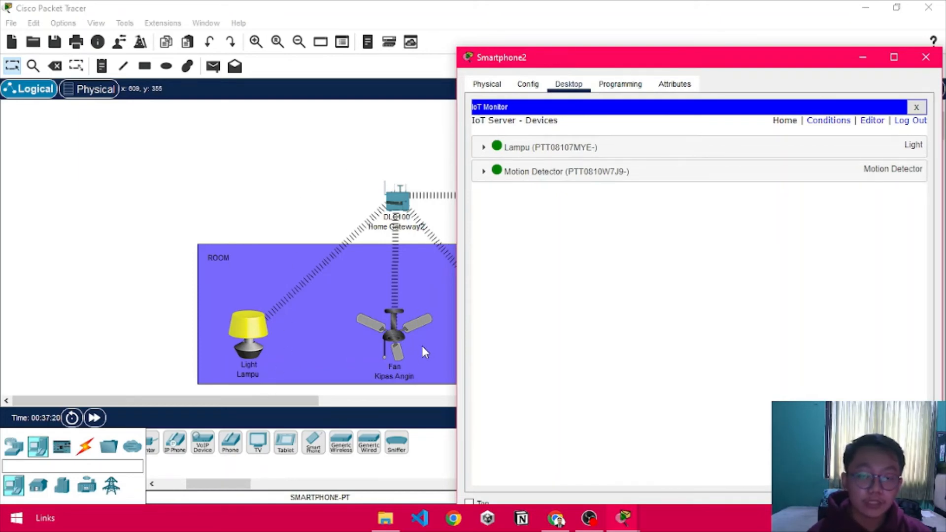
left_click(925, 57)
Examine the Kipas Angin fan's global settings and its Wireless0 SSID and IP configuration
left_click(390, 336)
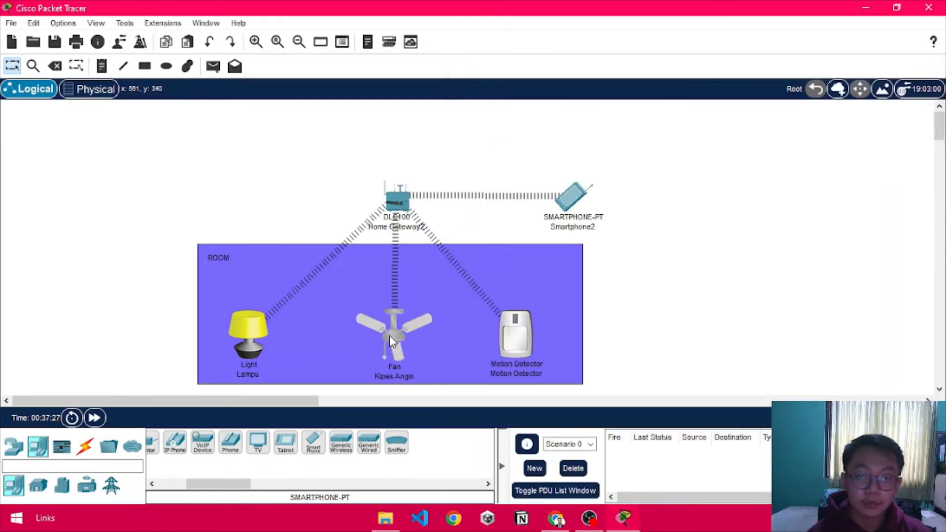
left_click(390, 341)
scroll(417, 250, "down", 3)
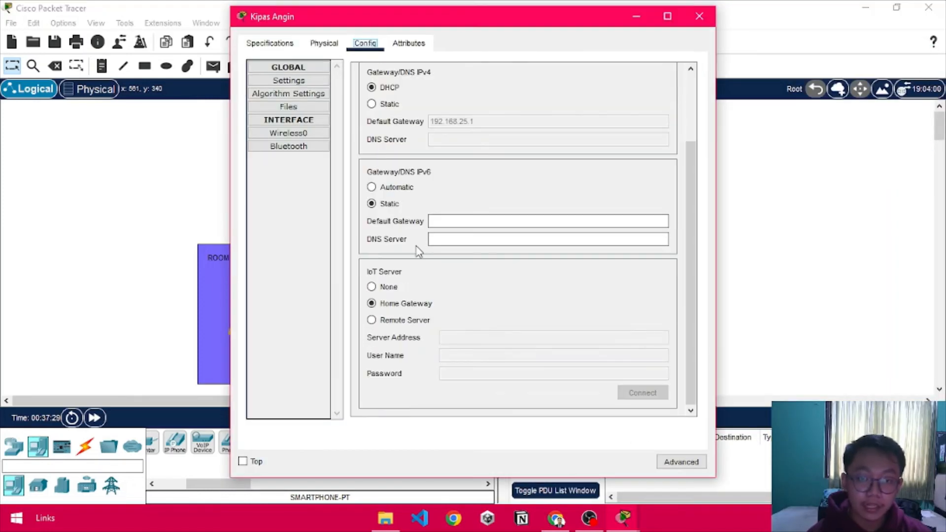
scroll(418, 252, "up", 3)
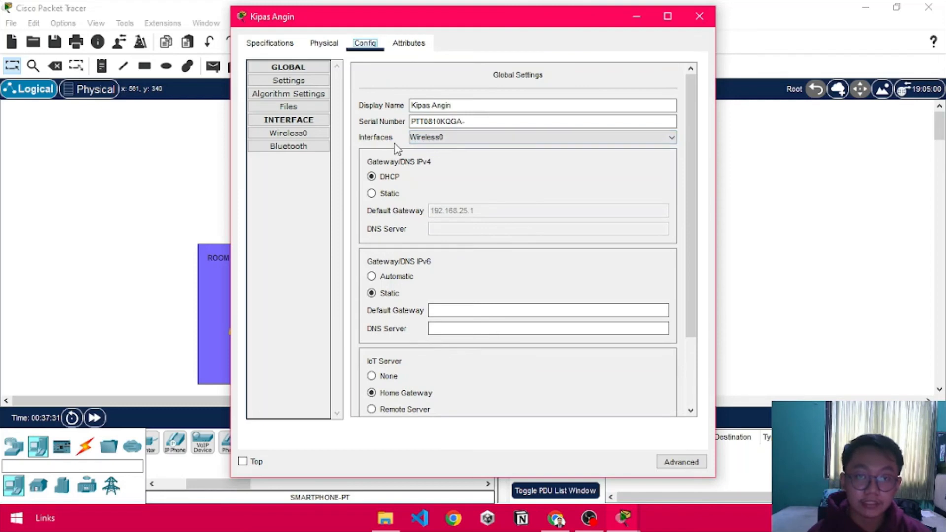
left_click(301, 137)
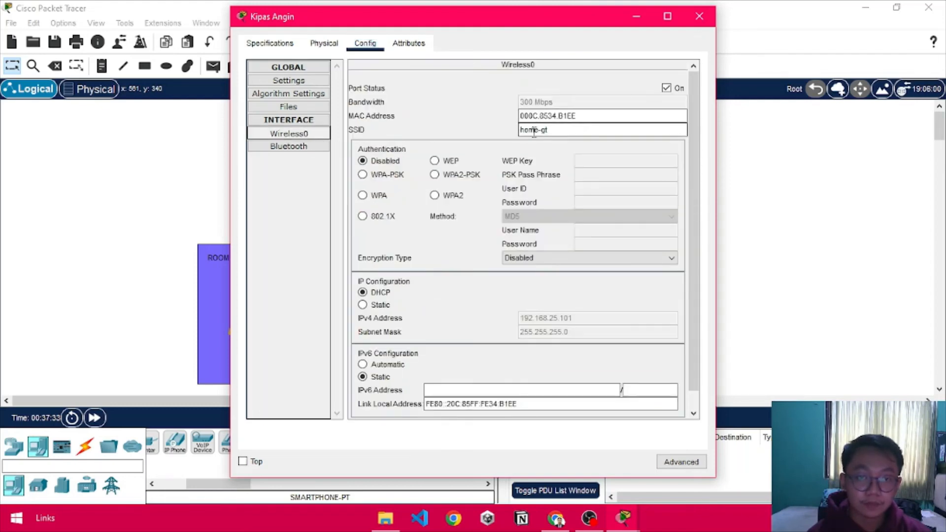
scroll(571, 138, "down", 2)
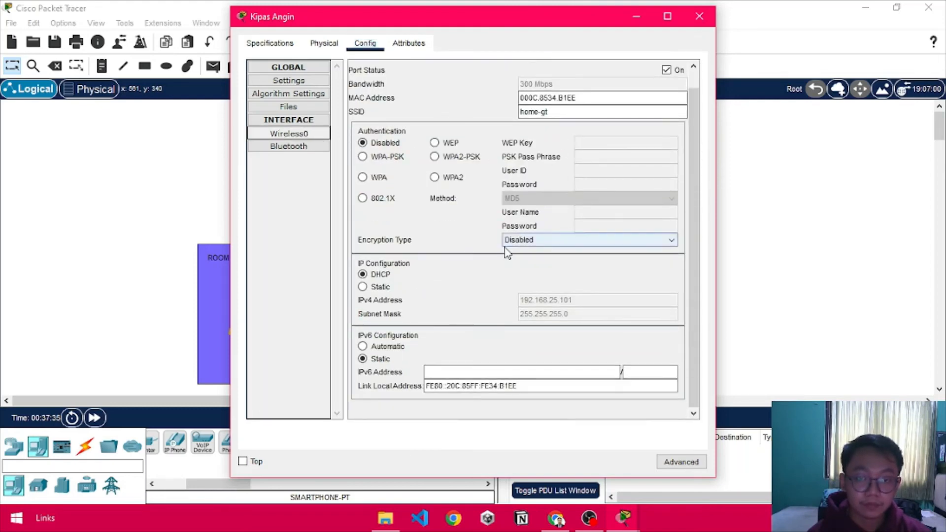
scroll(488, 335, "up", 2)
left_click(570, 131)
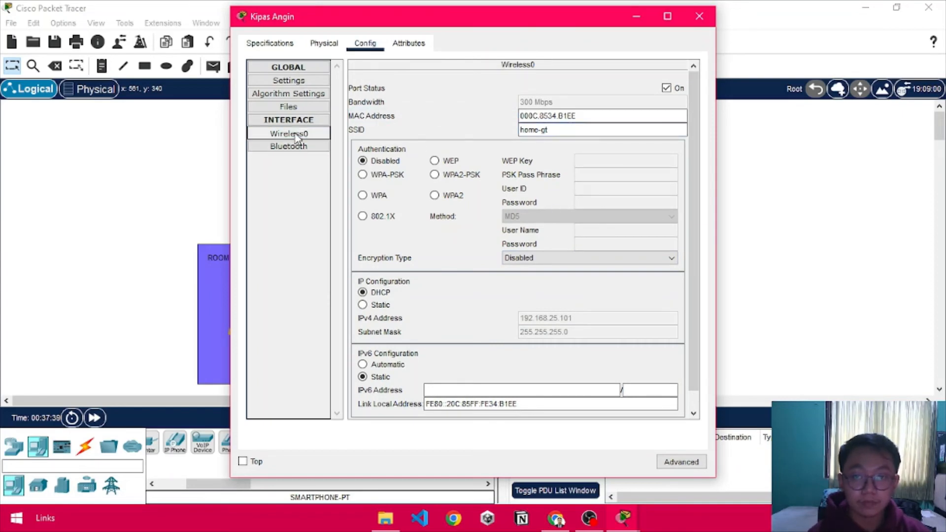
left_click(295, 120)
left_click(295, 121)
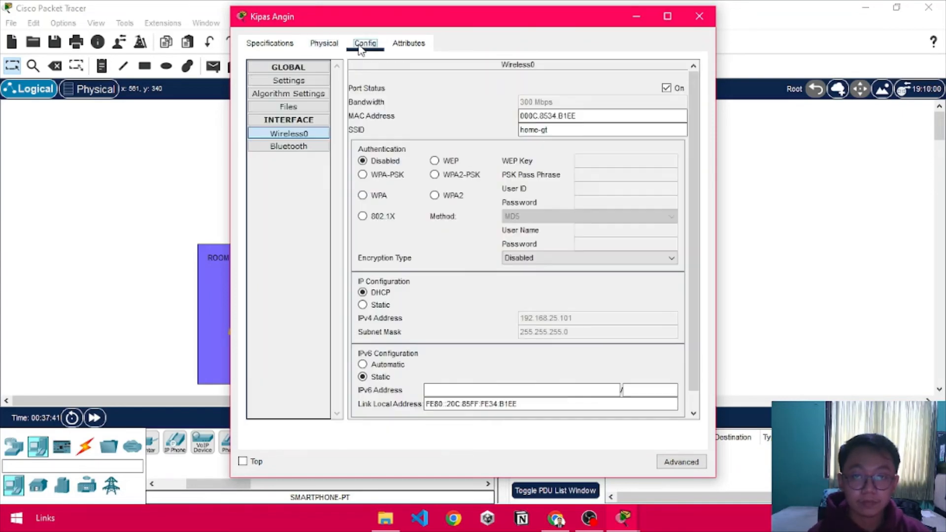
Reapply DHCP for the fan's IPv4 gateway, reselect Home Gateway as its IoT server, and close its window
left_click(365, 43)
scroll(437, 186, "down", 3)
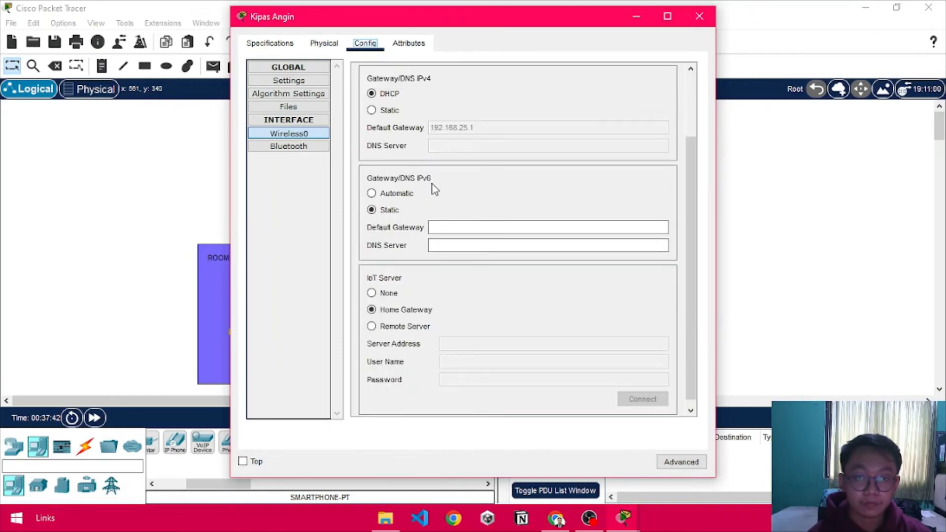
left_click(387, 111)
left_click(387, 95)
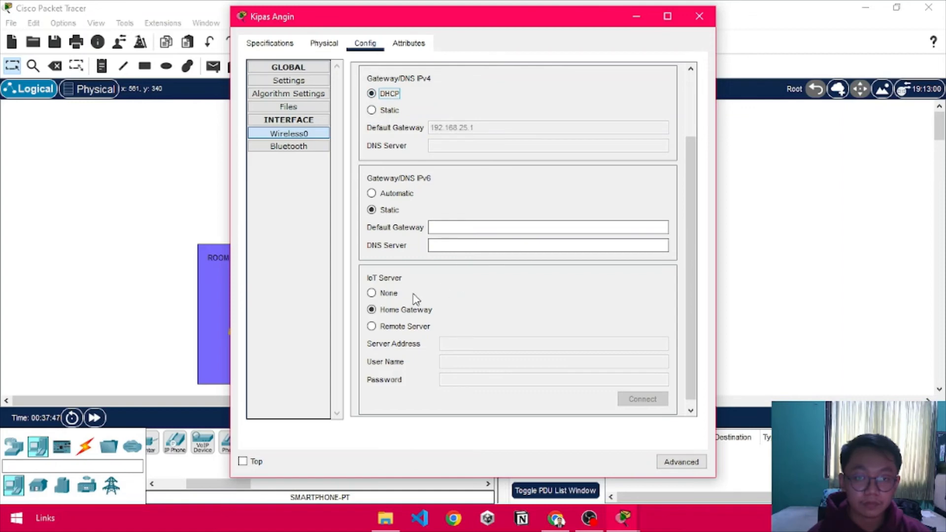
left_click(390, 294)
left_click(394, 311)
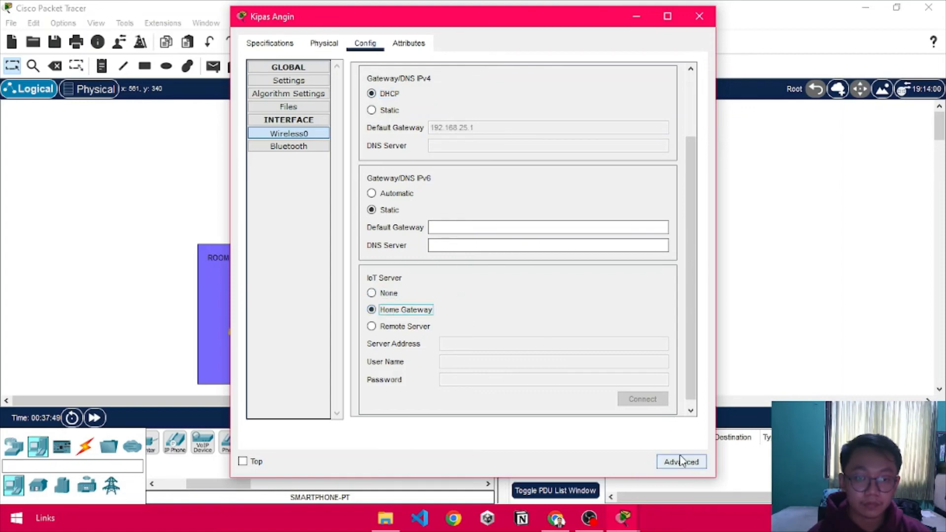
left_click(700, 17)
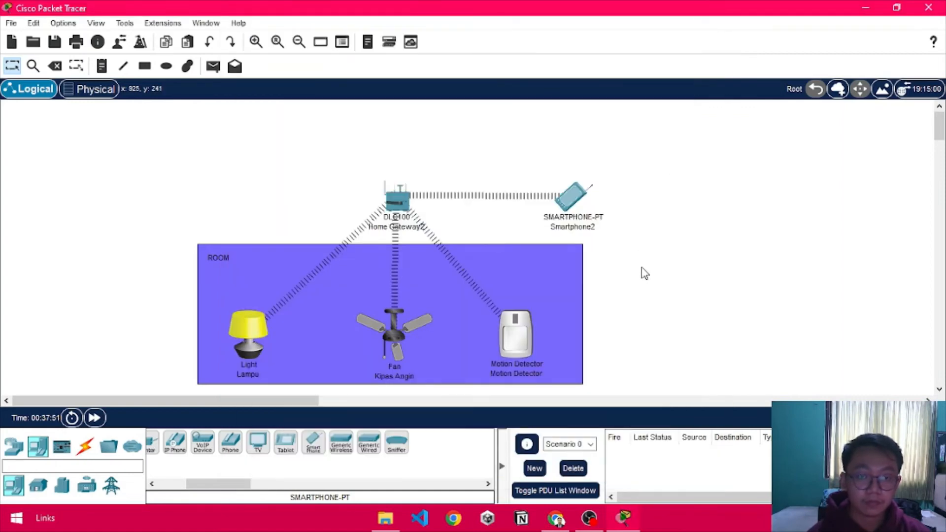
Reopen the smartphone's IoT Monitor and log in to show the registered devices
left_click(577, 196)
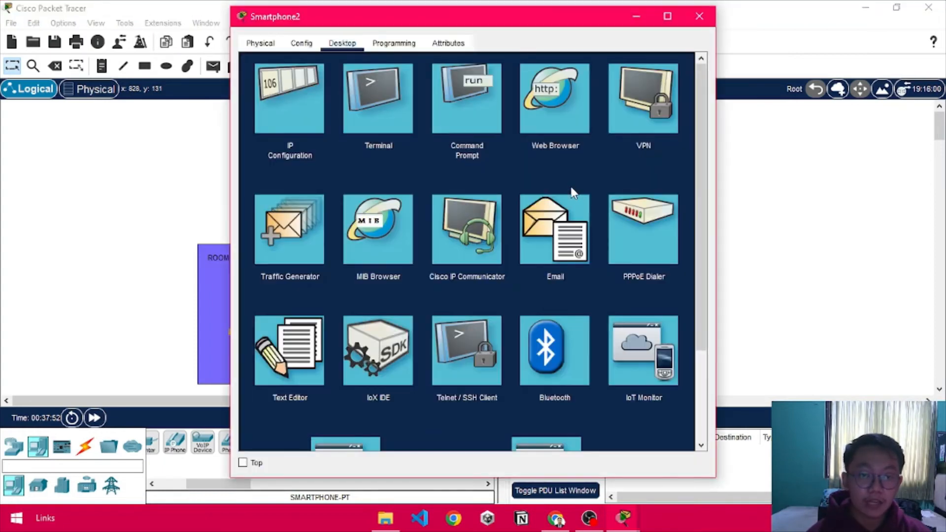
left_click(647, 349)
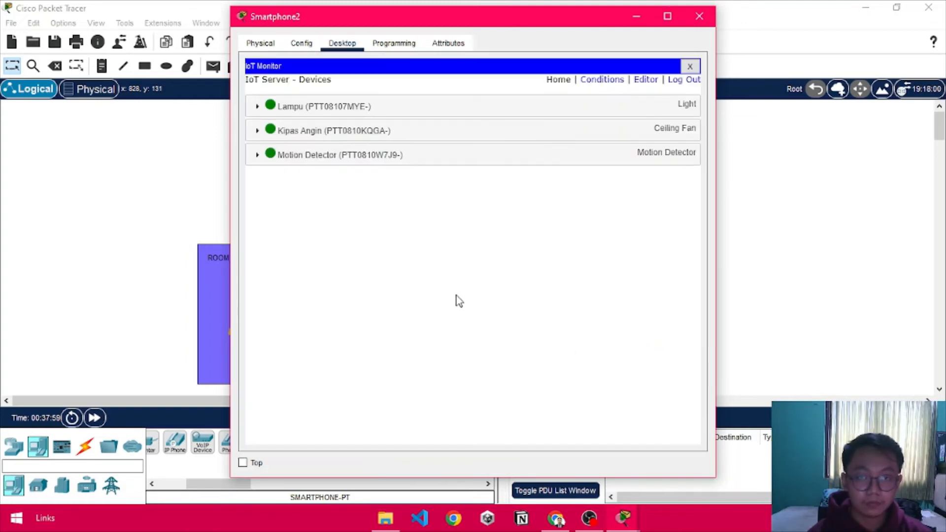
Shift the whole network layout towards the workspace's upper-left corner so it stays visible beside the smartphone's IoT Monitor window
left_click_drag(421, 26, 629, 77)
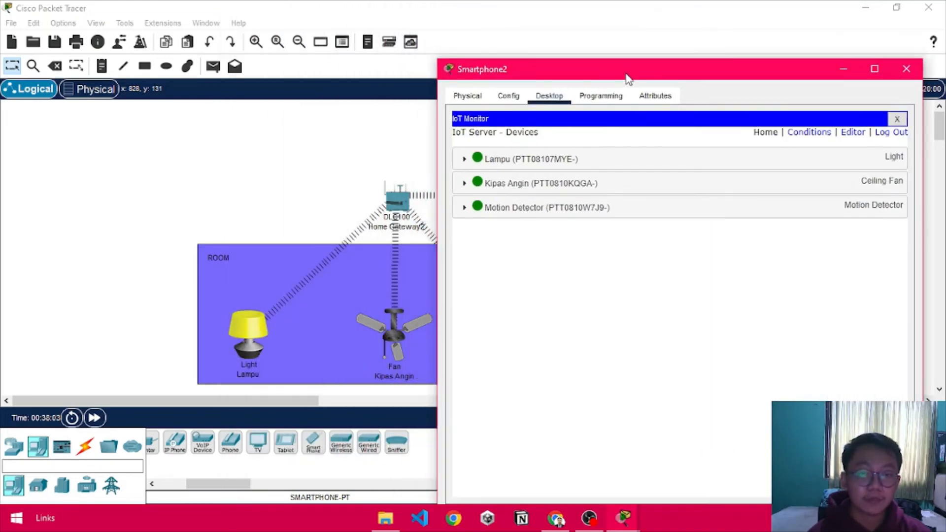
left_click(842, 72)
left_click_drag(155, 147, 609, 403)
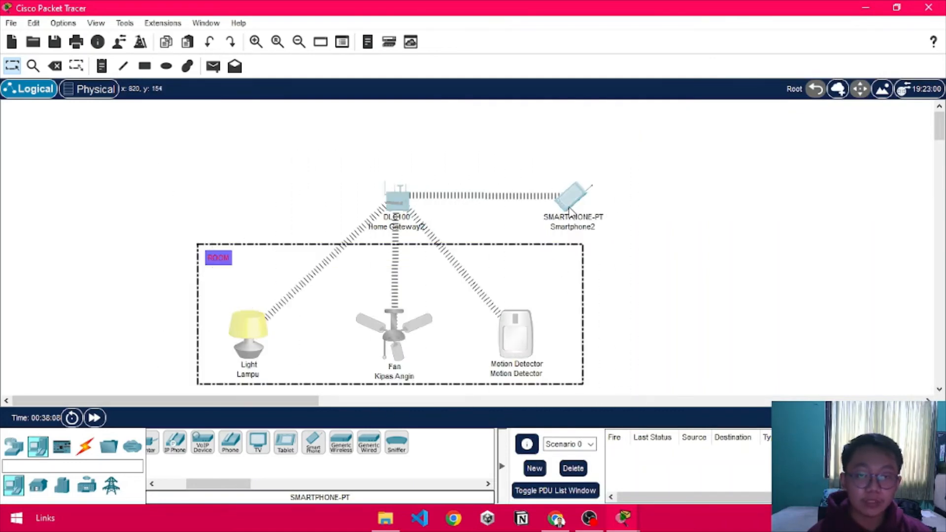
left_click_drag(571, 209, 388, 170)
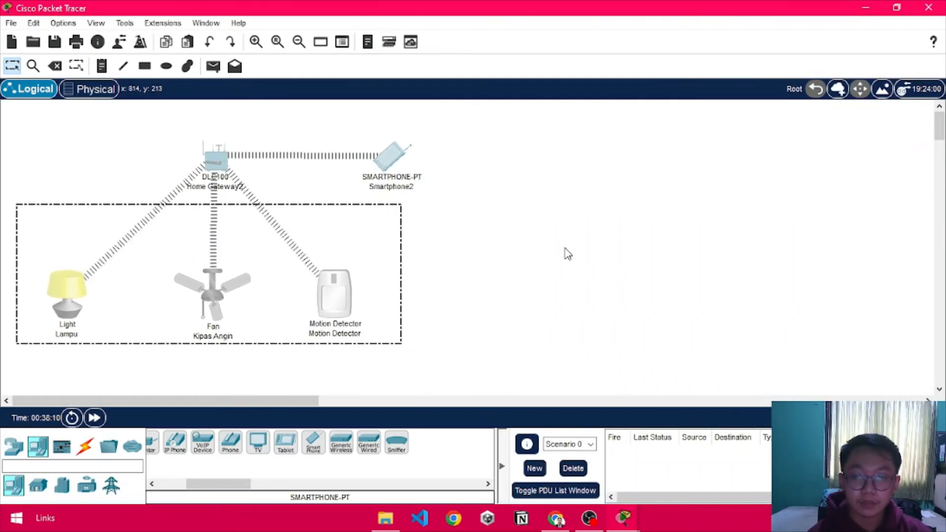
left_click(567, 253)
key("alt+Tab")
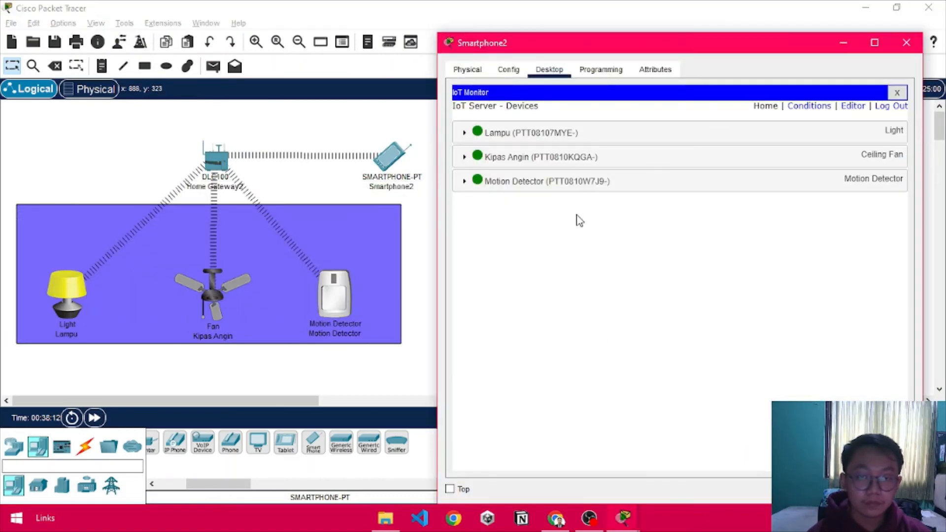
Test the Lampu light from the IoT Monitor by setting its status to On and back to Off
left_click(464, 133)
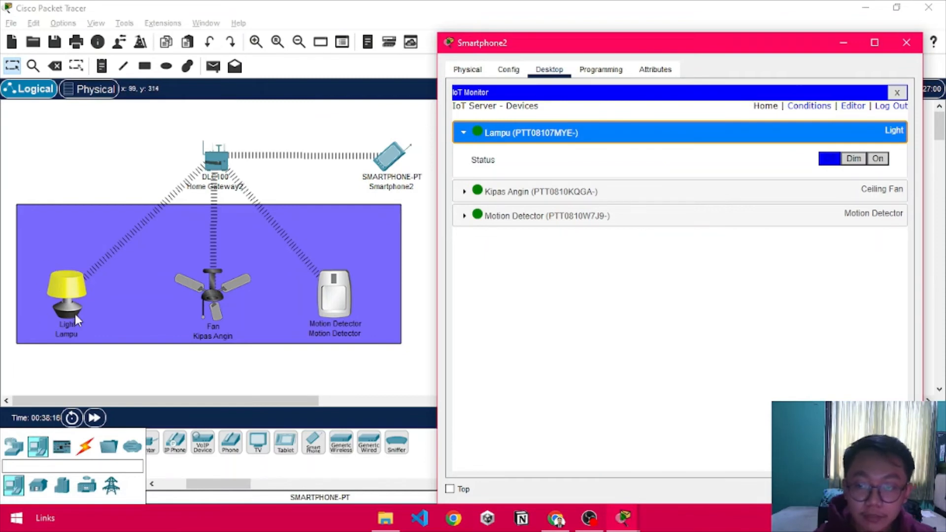
left_click(878, 159)
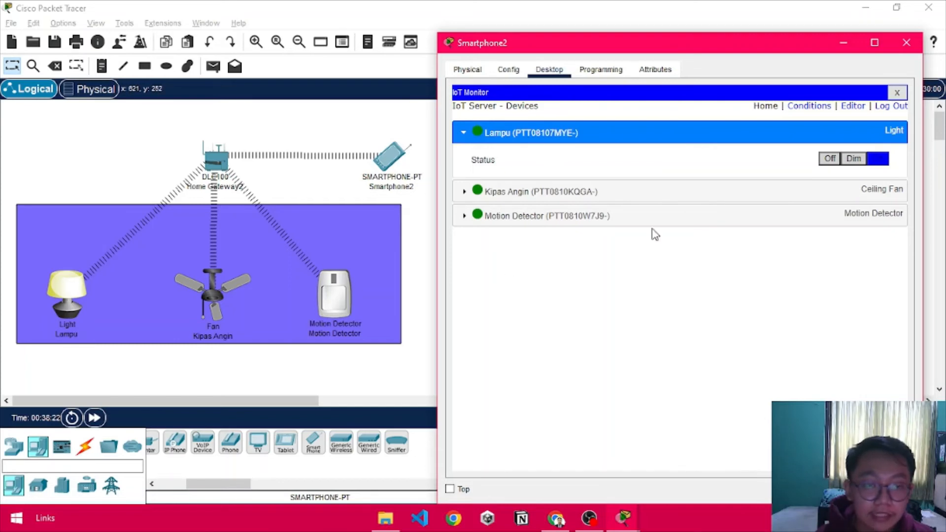
left_click(829, 161)
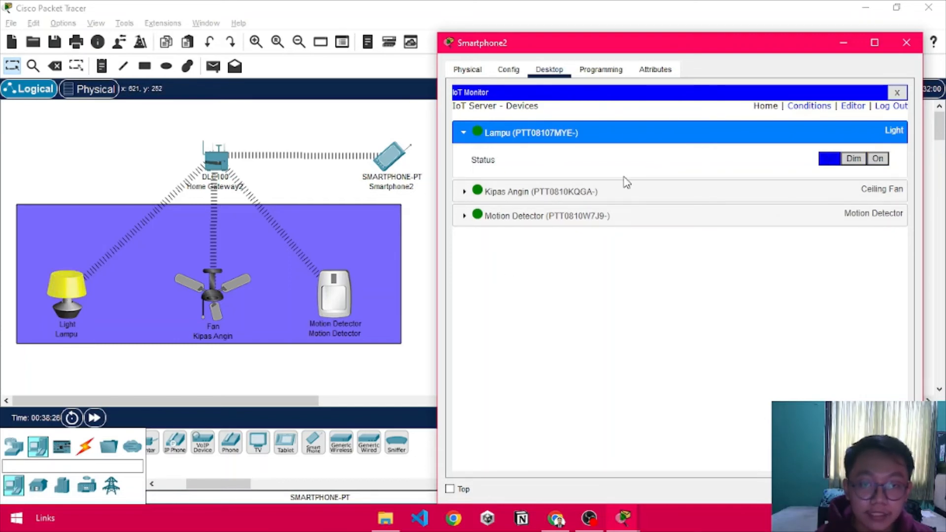
Test the Kipas Angin fan at Low and High, return it to Off, and collapse both device entries
left_click(464, 191)
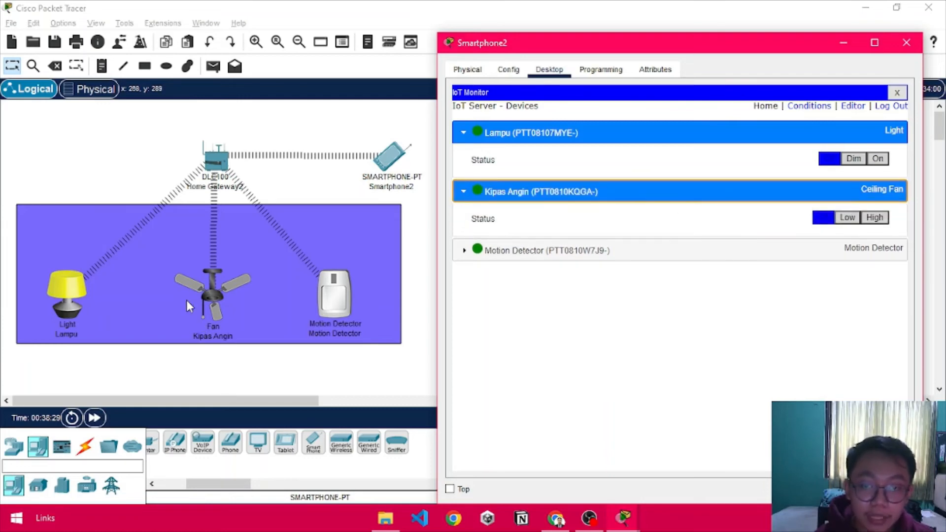
left_click(853, 218)
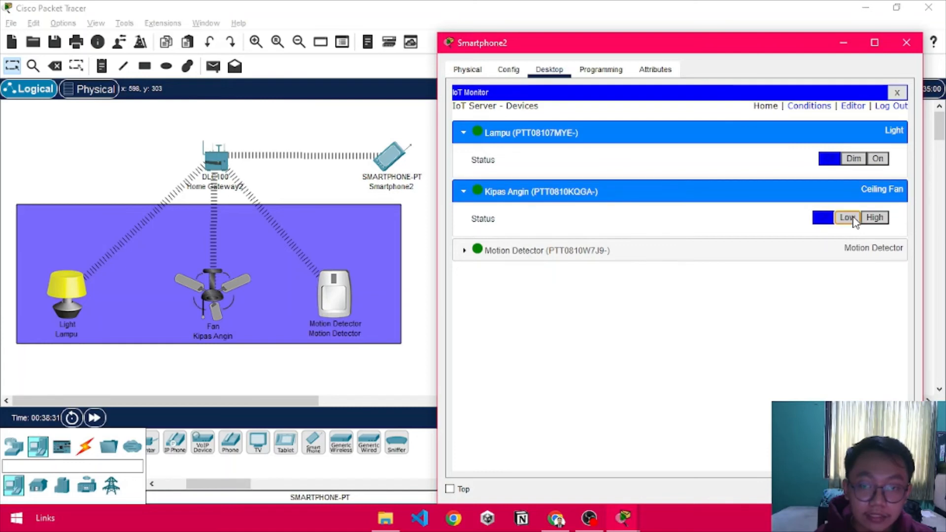
left_click(878, 217)
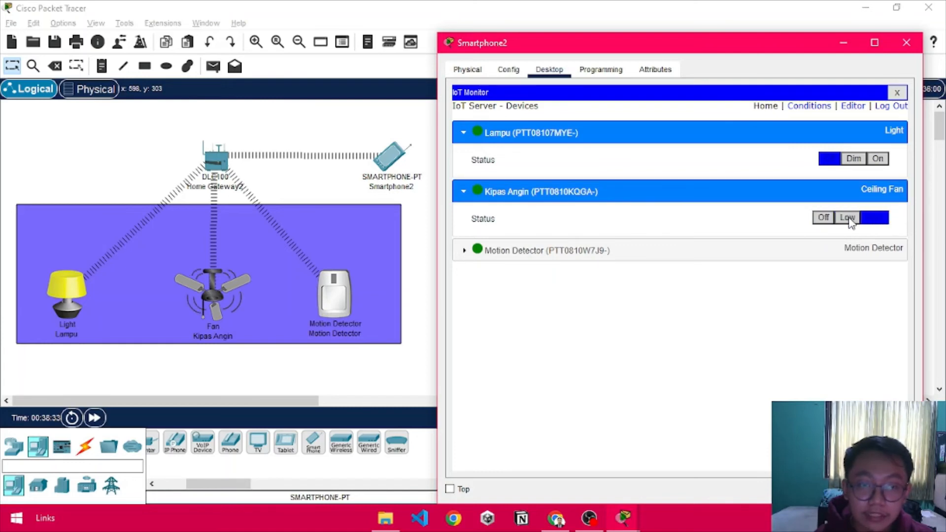
left_click(850, 218)
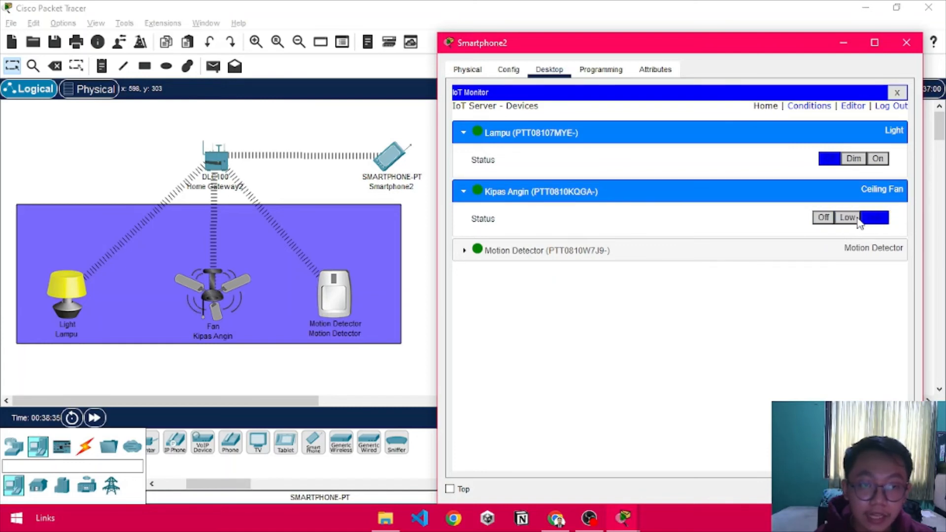
left_click(823, 218)
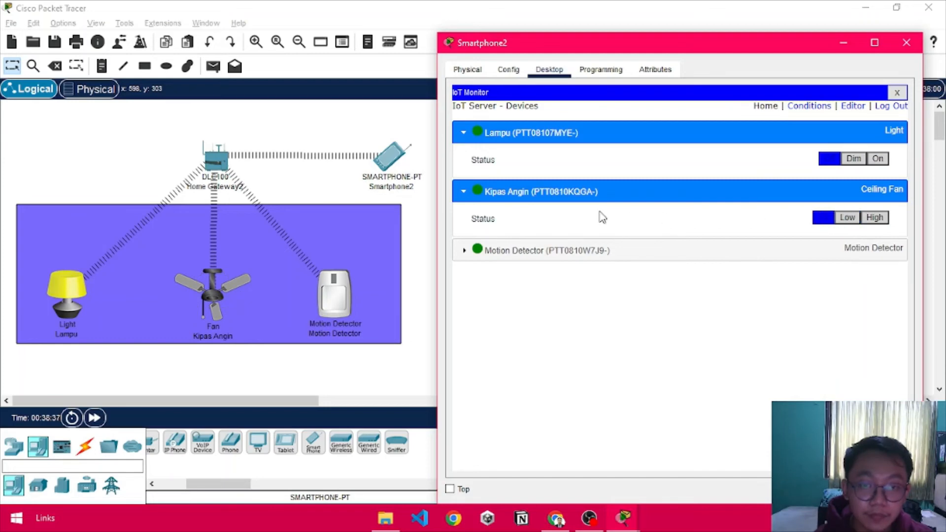
left_click(462, 199)
left_click(465, 134)
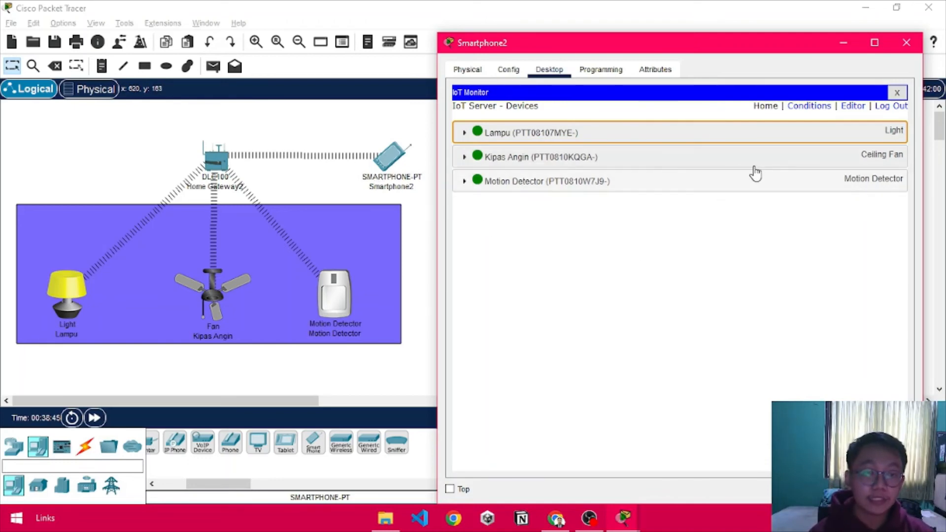
Add an IoT rule named kondisi_nyala with the condition that Motion Detector On is true
left_click(816, 110)
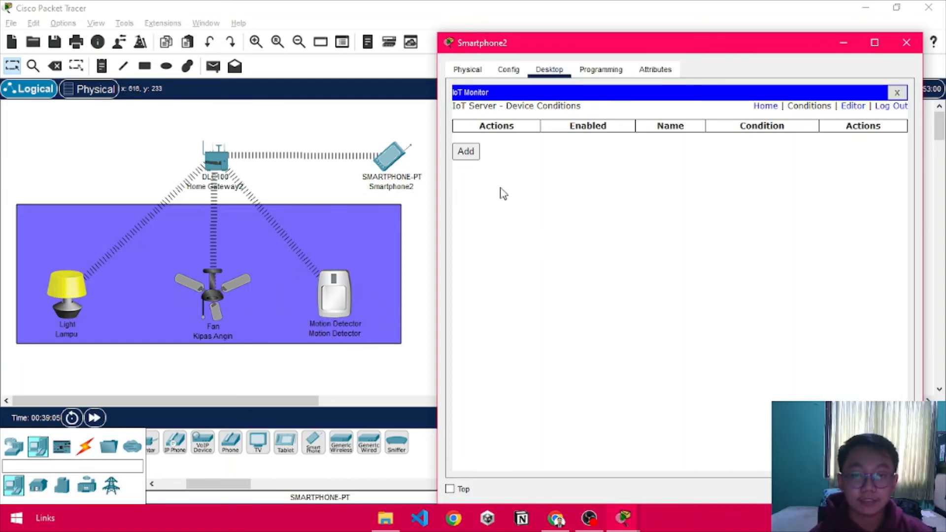
left_click(472, 155)
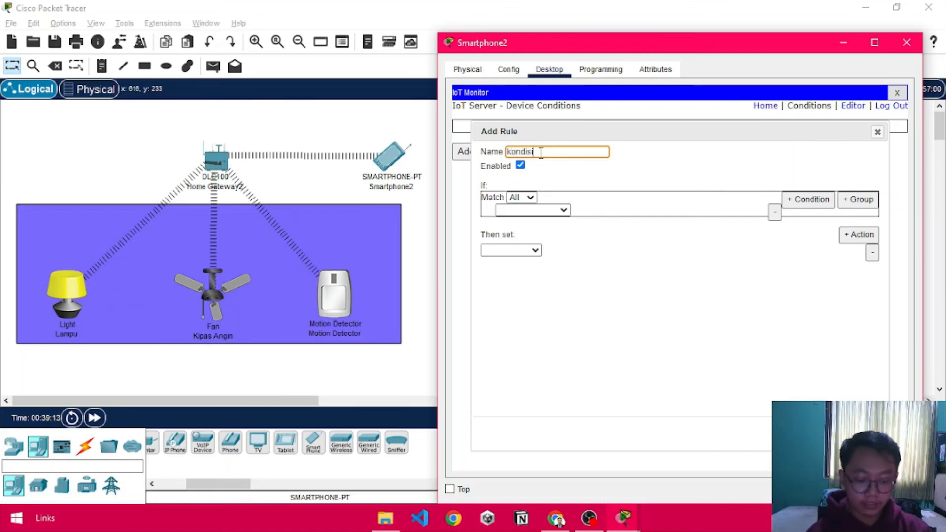
left_click(636, 158)
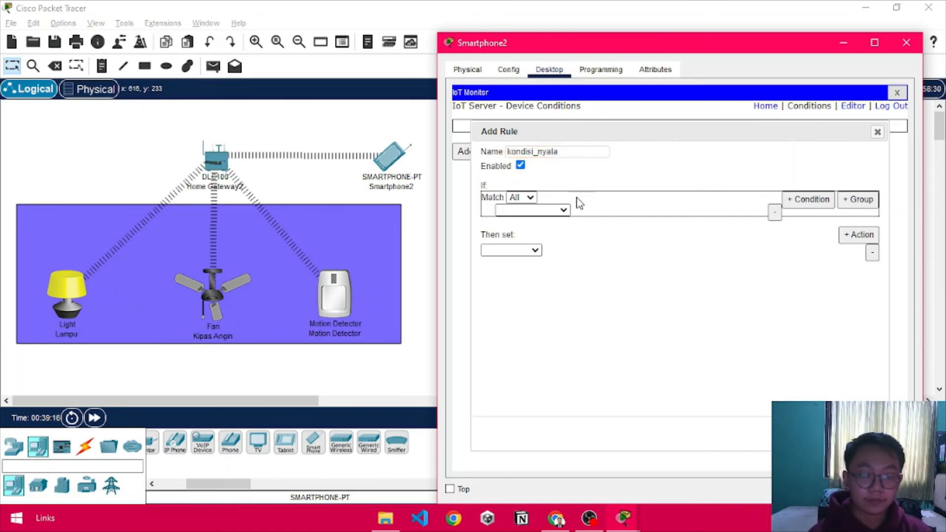
double_click(485, 186)
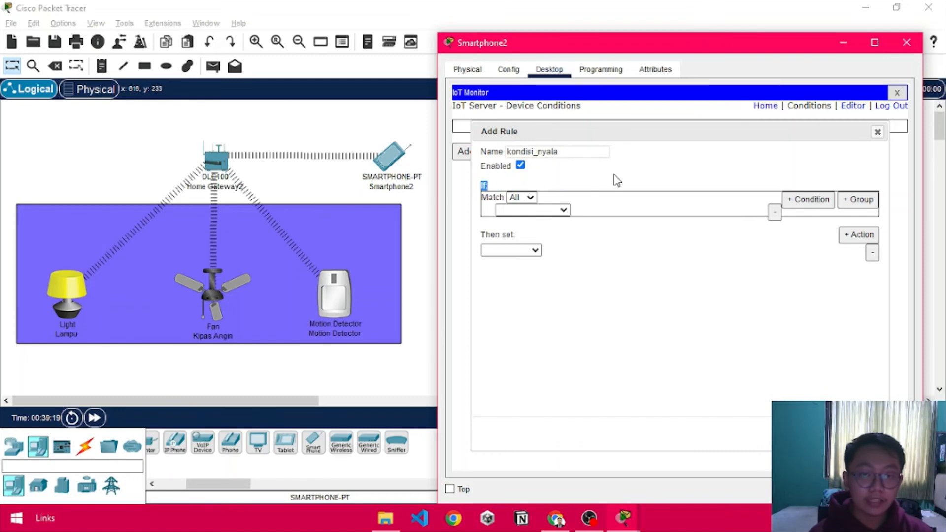
left_click(555, 212)
left_click(549, 242)
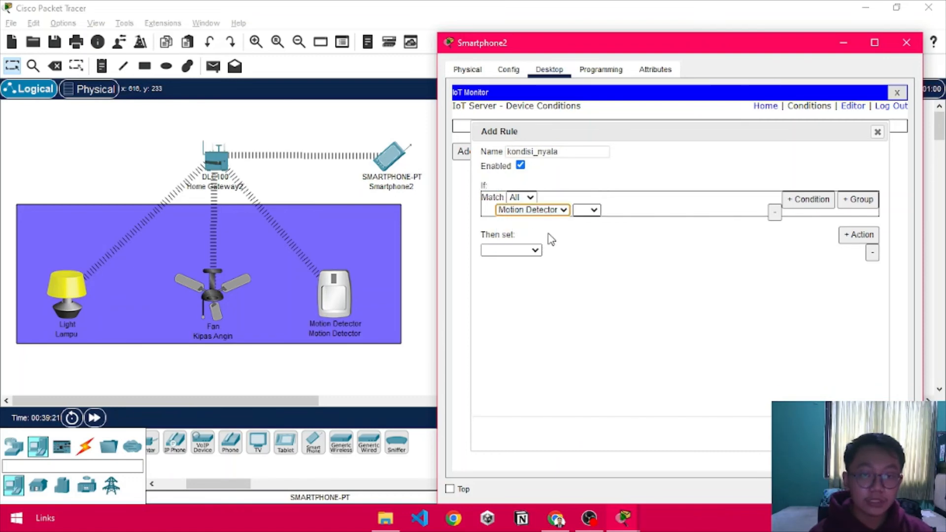
left_click(586, 211)
left_click(586, 223)
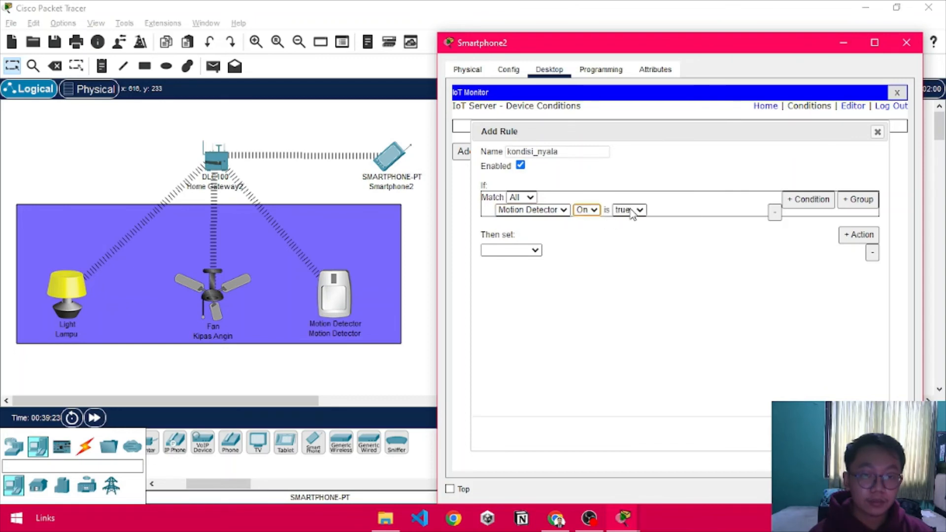
Set the kondisi_nyala rule's first action to change Lampu Status to On
left_click(535, 251)
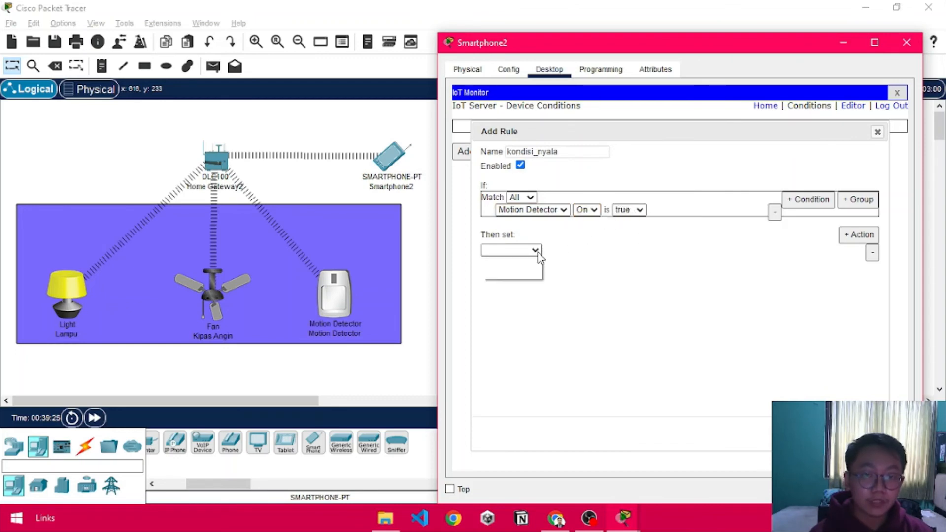
left_click(513, 262)
left_click(572, 250)
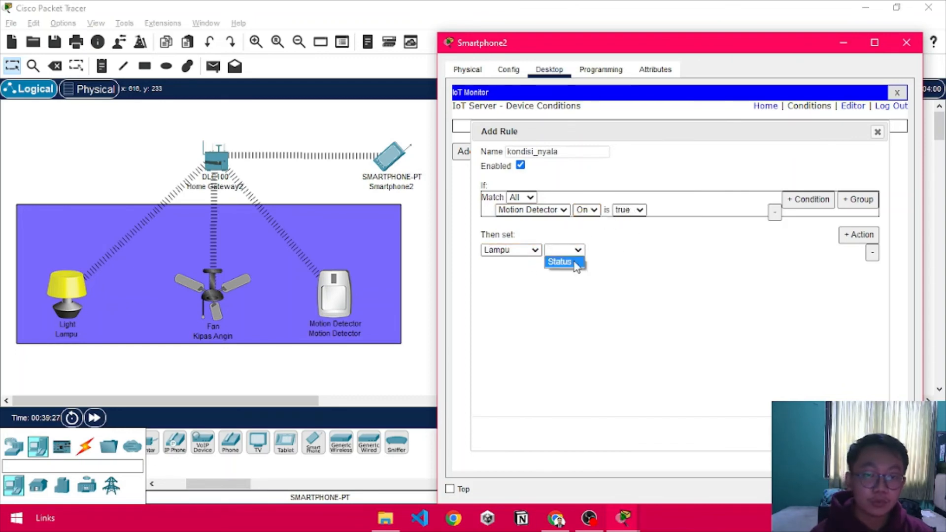
left_click(562, 261)
left_click(613, 250)
left_click(611, 285)
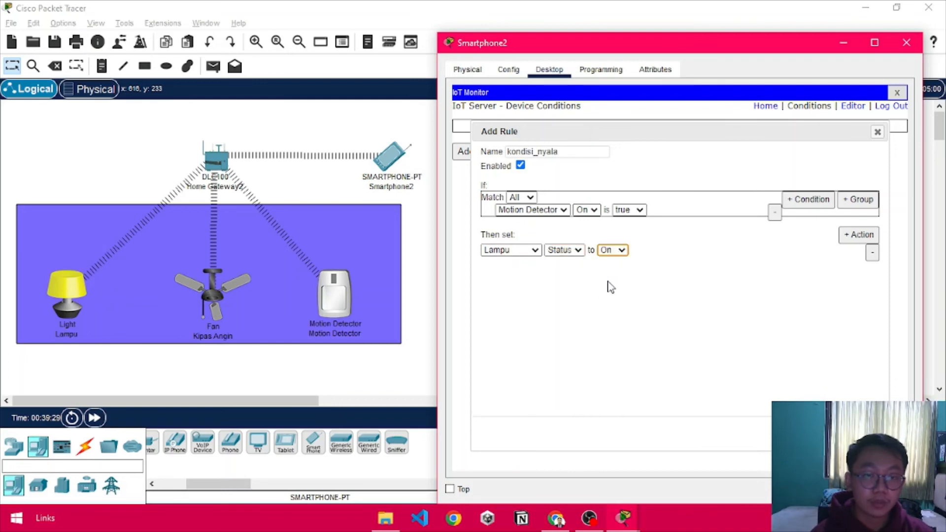
Add a second action setting Kipas Angin Status to Low, and save the kondisi_nyala rule
left_click(844, 236)
left_click(522, 263)
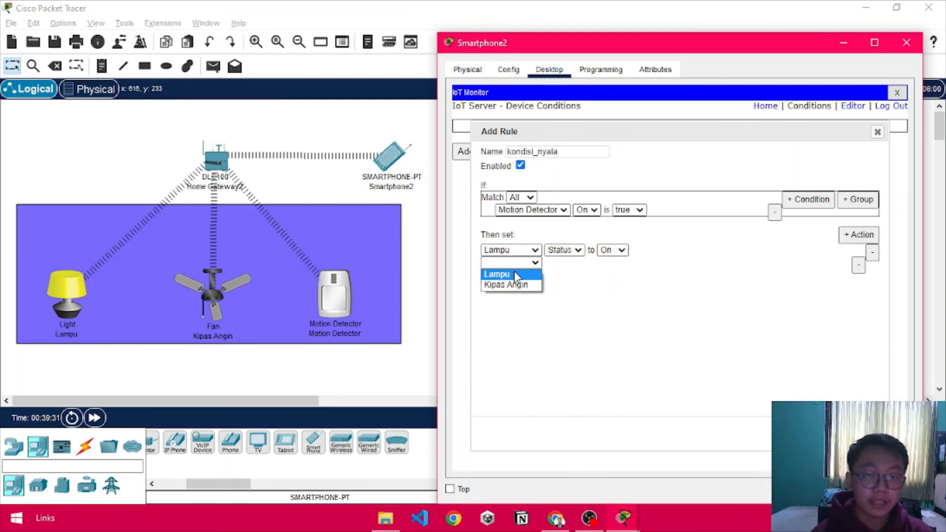
left_click(508, 285)
left_click(565, 262)
left_click(562, 274)
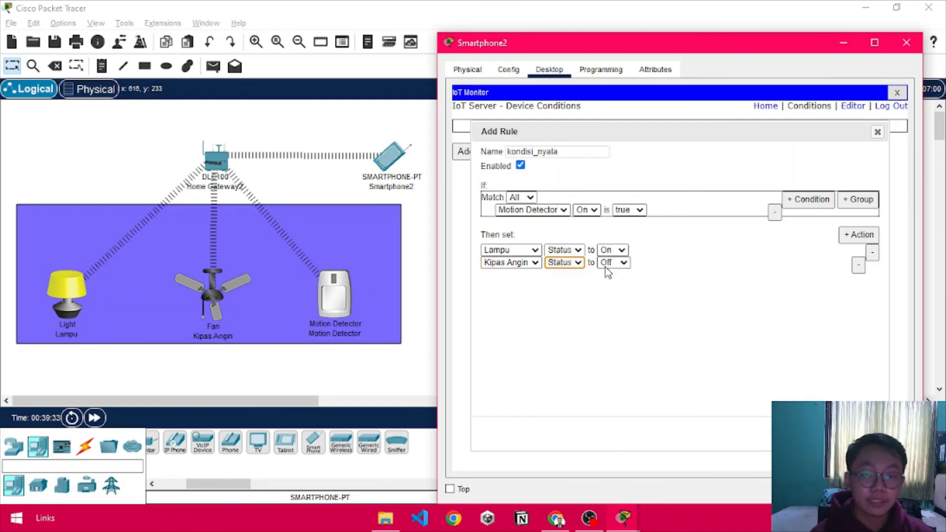
left_click(607, 265)
left_click(610, 281)
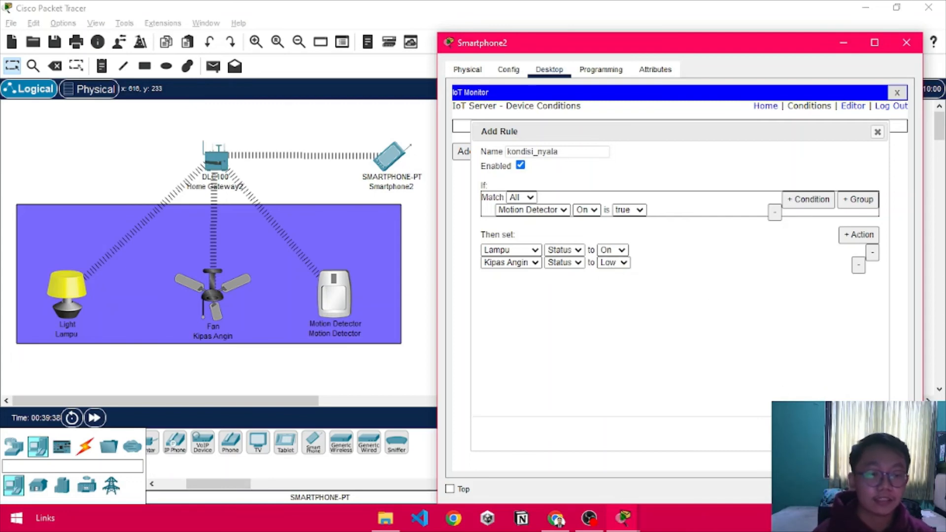
left_click(822, 434)
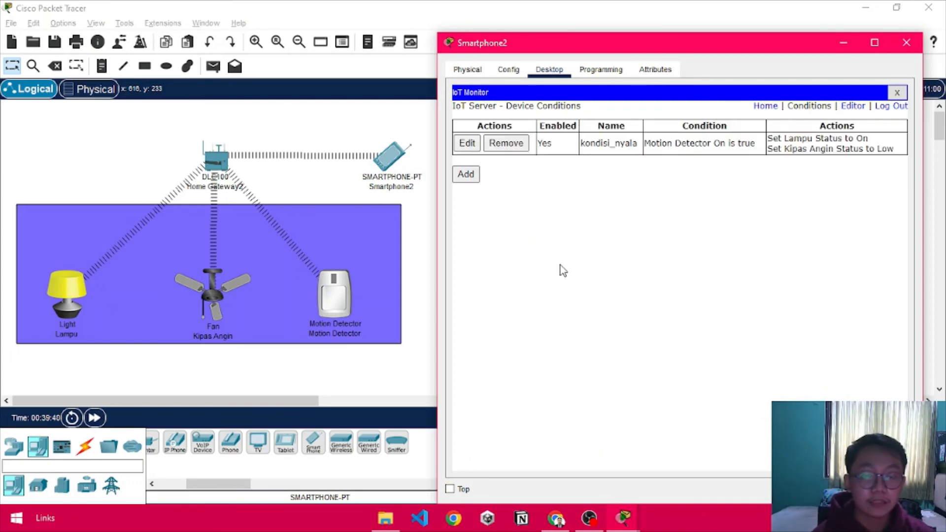
Add another rule named kondisi_mati with the condition that Motion Detector On is false
left_click(467, 175)
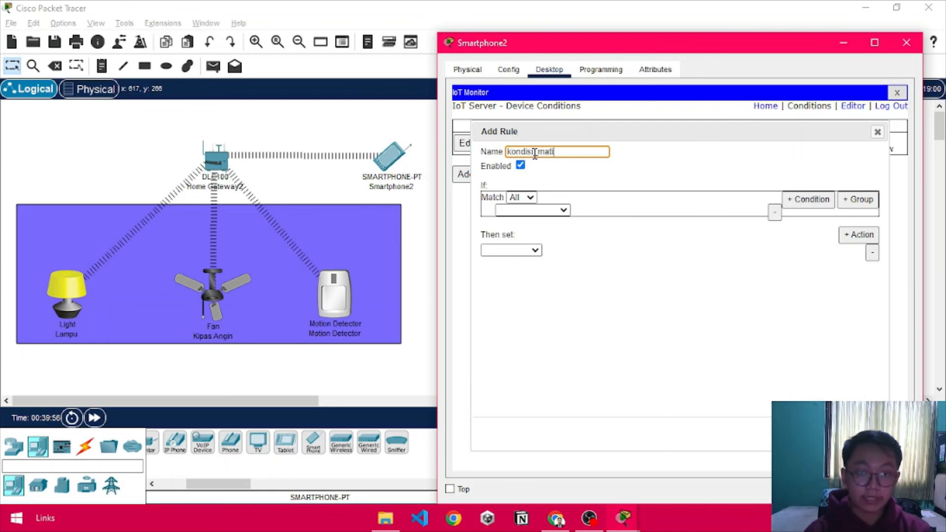
left_click(662, 161)
left_click(540, 211)
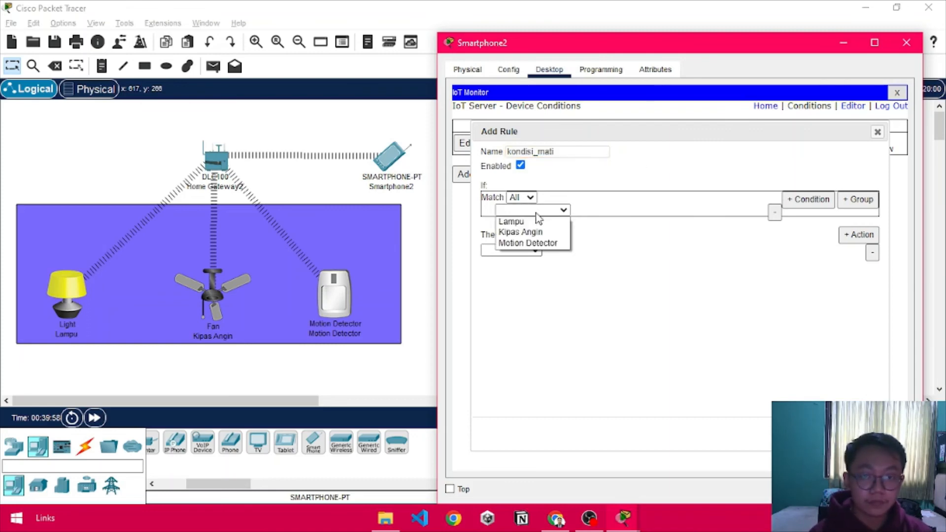
left_click(538, 243)
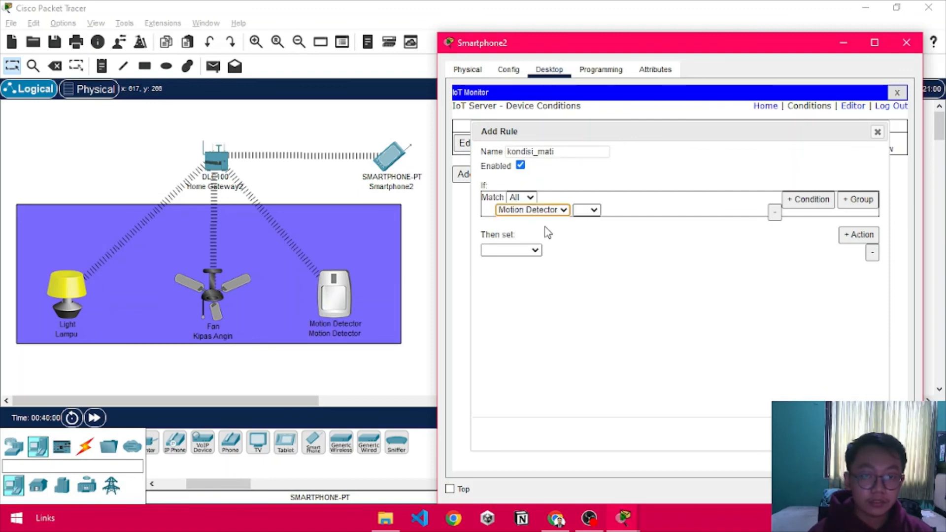
left_click(587, 211)
left_click(587, 223)
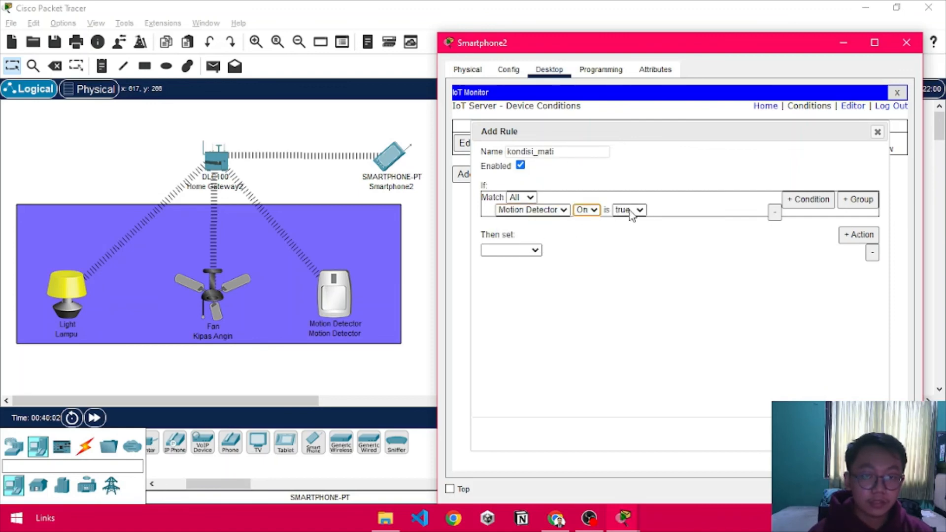
left_click(629, 211)
left_click(624, 232)
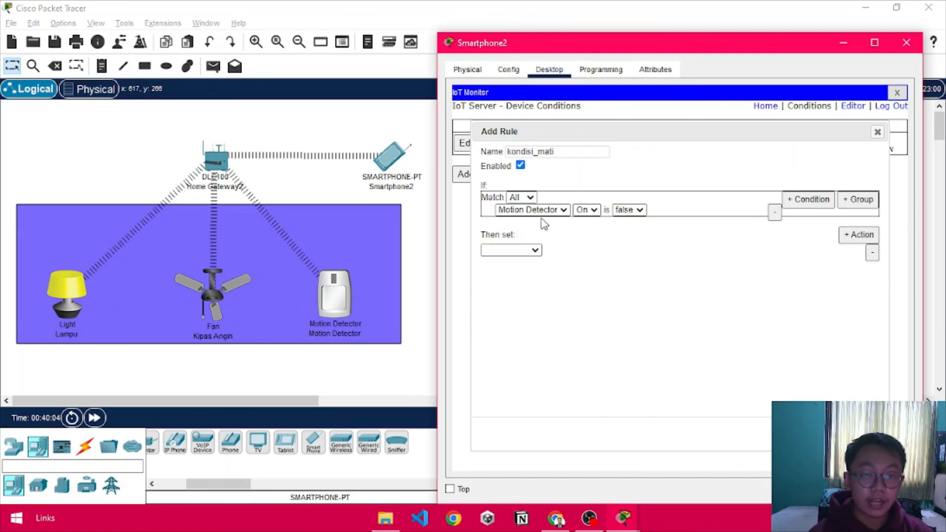
Set the kondisi_mati rule's first action to change Lampu Status to Off
left_click(536, 251)
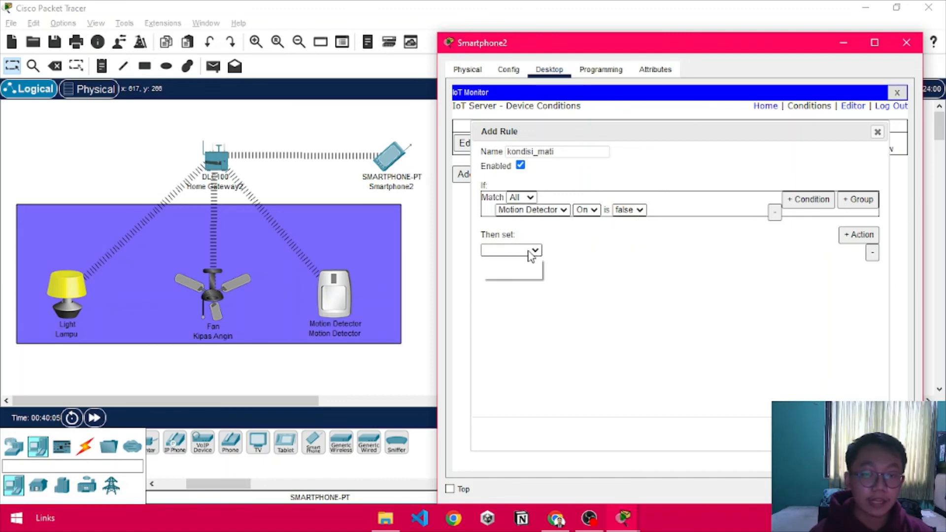
left_click(524, 263)
left_click(577, 250)
left_click(572, 261)
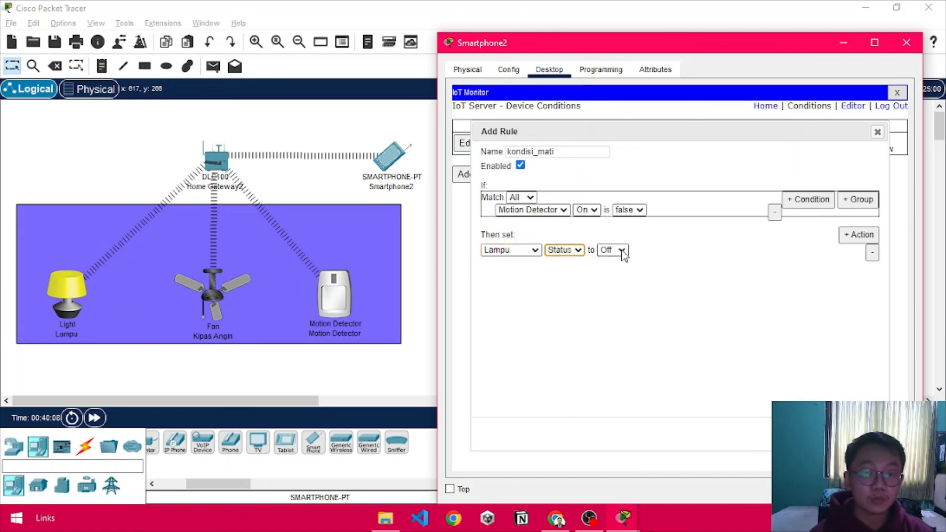
left_click(623, 251)
left_click(607, 261)
Add a second action setting Kipas Angin Status to Off, and save the kondisi_mati rule
left_click(845, 236)
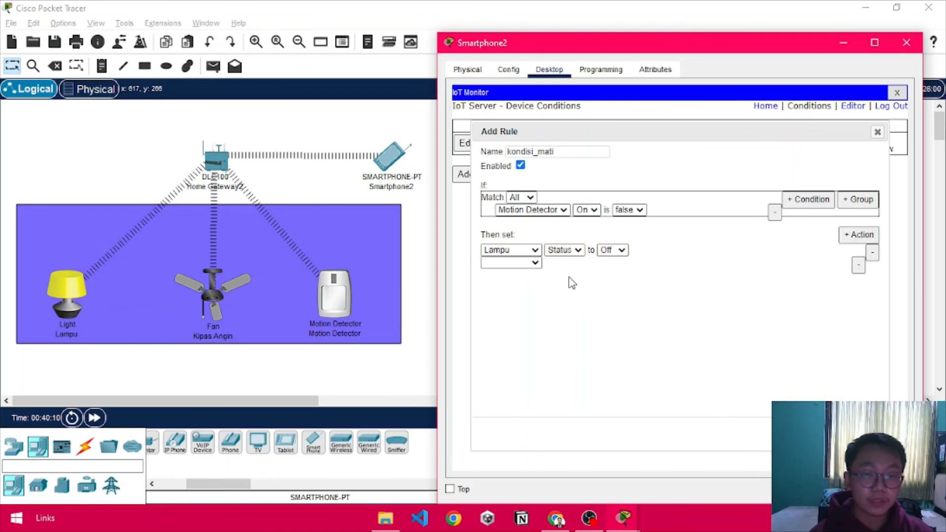
left_click(523, 262)
left_click(526, 284)
left_click(567, 263)
left_click(562, 274)
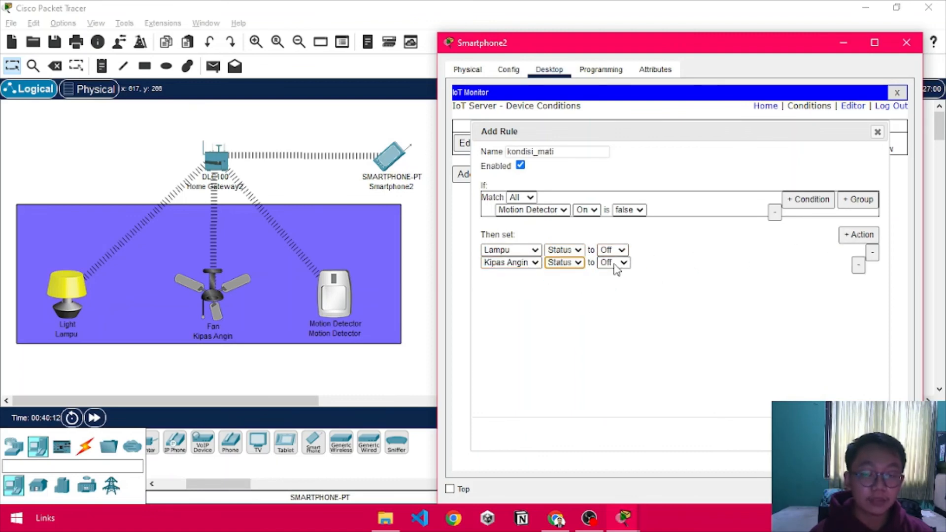
left_click(616, 264)
left_click(615, 273)
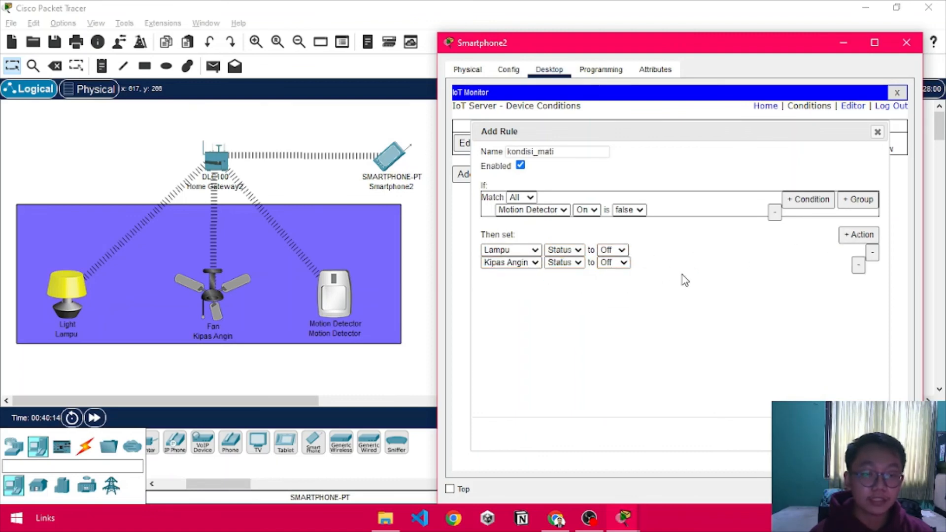
left_click(827, 434)
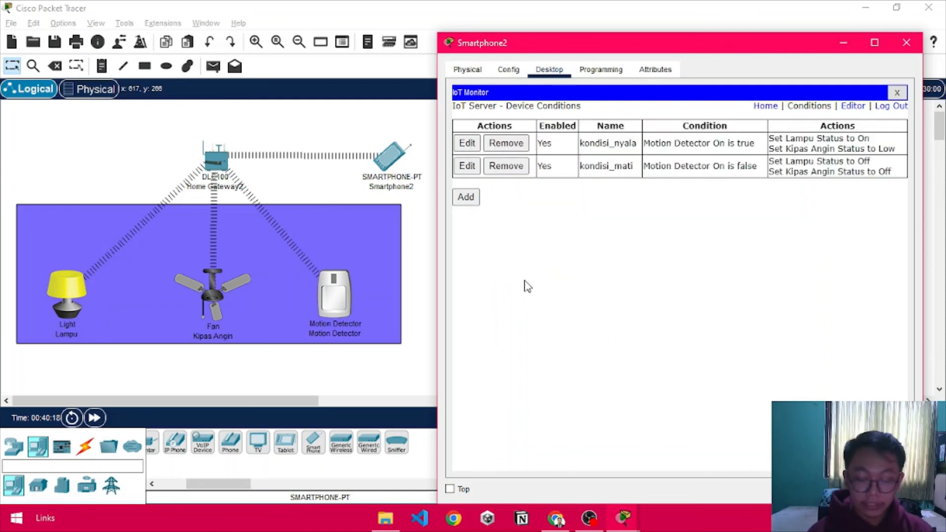
Return to the logical workspace and move all devices together with the purple room rectangle toward the middle of the canvas
left_click(427, 321)
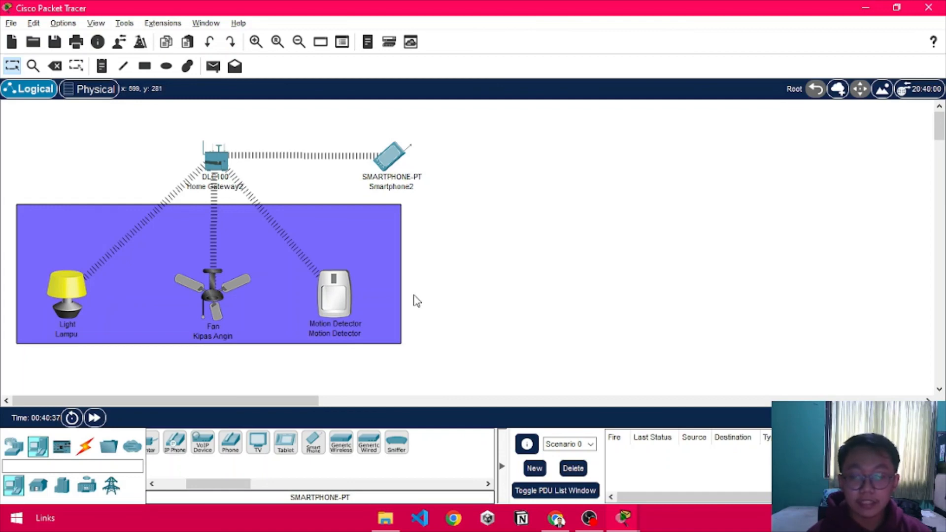
mouse_move(348, 294)
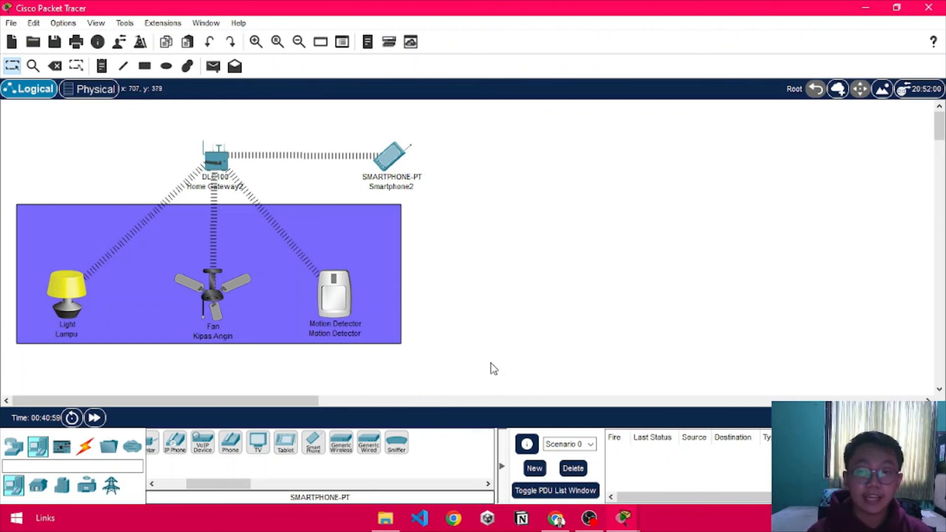
left_click_drag(493, 371, 6, 127)
left_click_drag(220, 170, 443, 179)
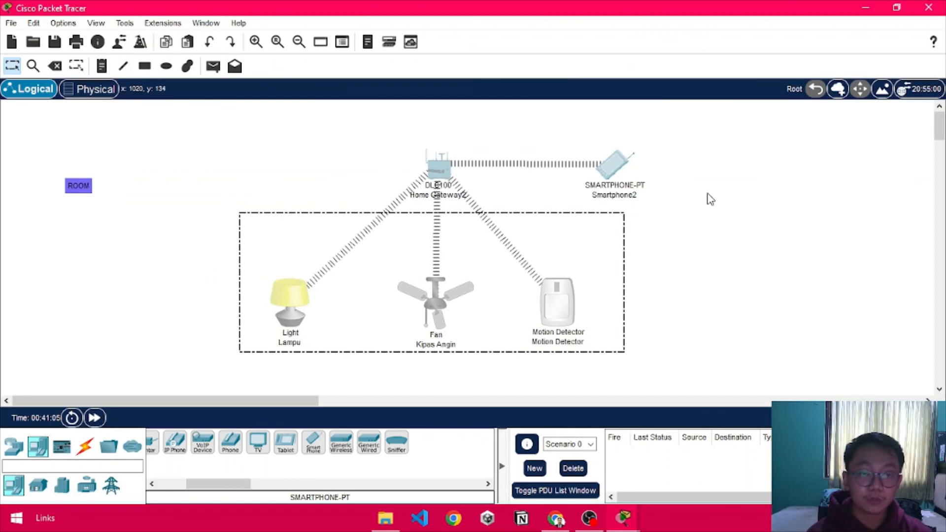
left_click(682, 197)
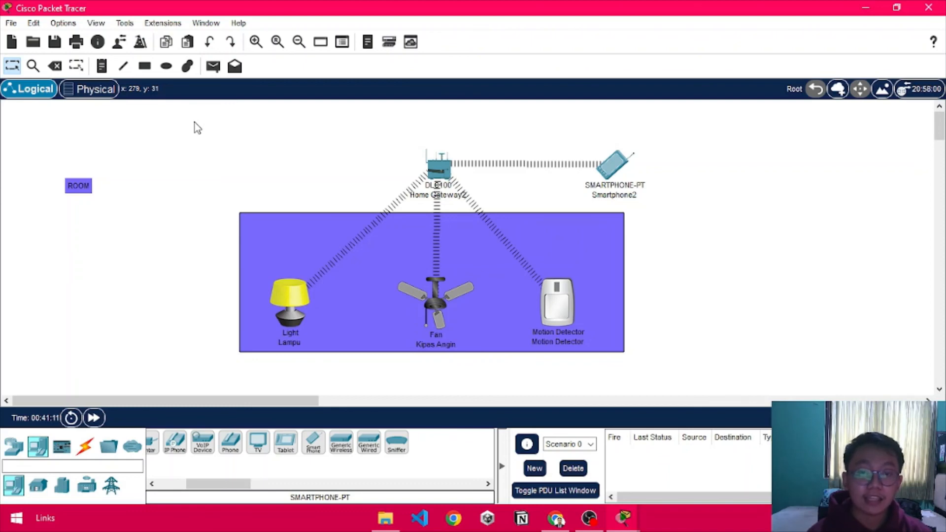
left_click_drag(194, 123, 767, 392)
left_click(802, 334)
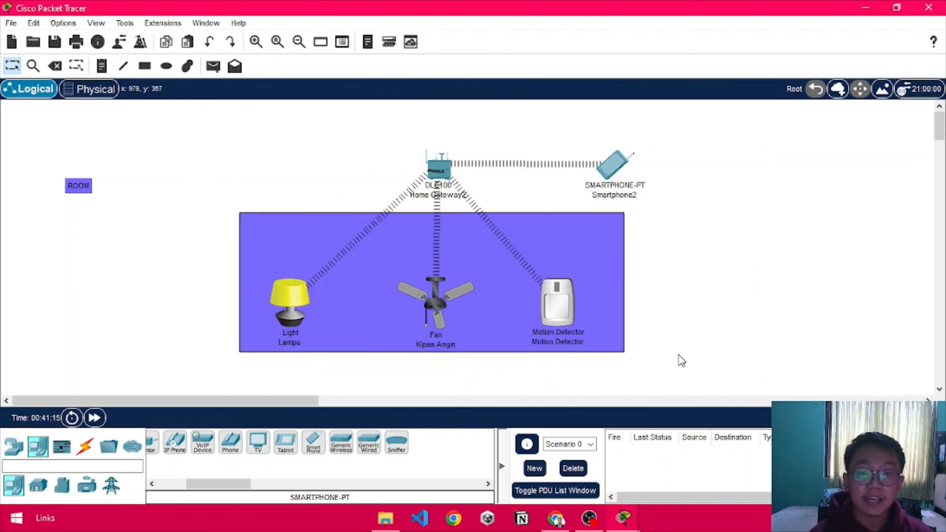